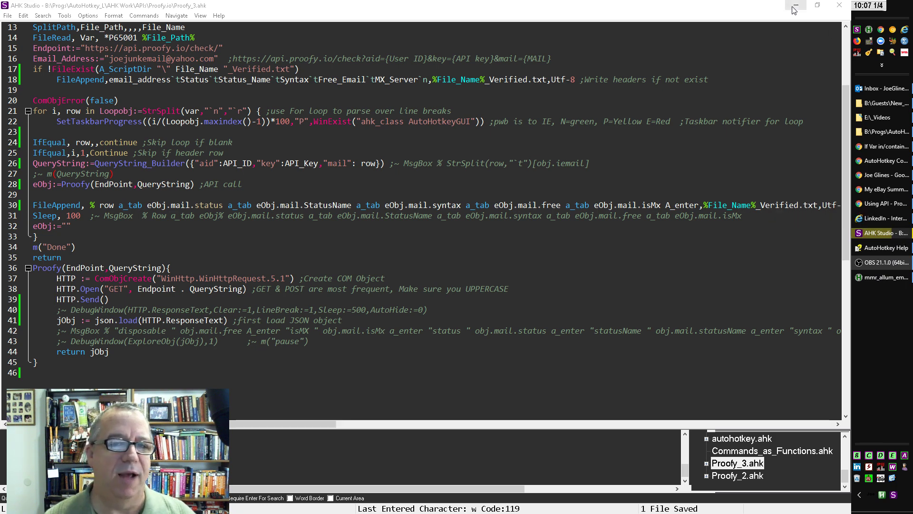
Close the eBay, AutoHotkey Help, Facebook and Google windows and return to AHK Studio
{"action": "left_click", "coordinate": [885, 233]}
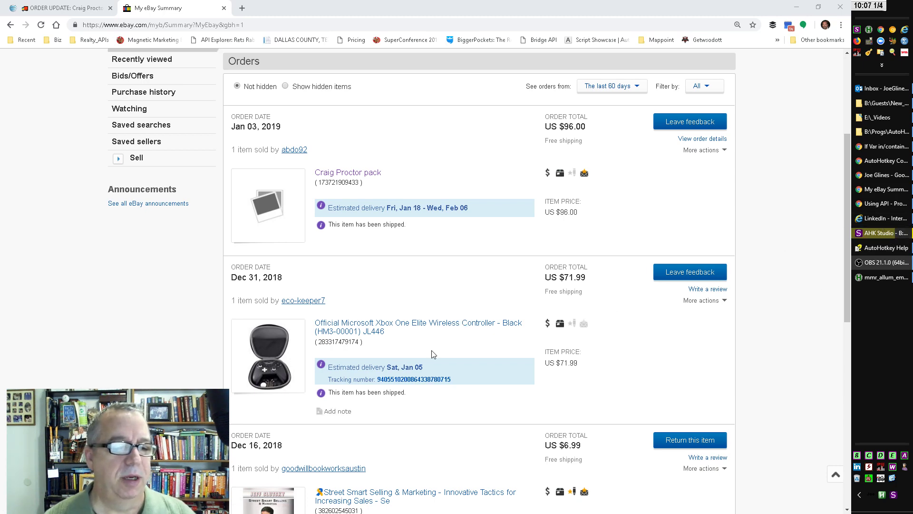
{"action": "left_click", "coordinate": [839, 7]}
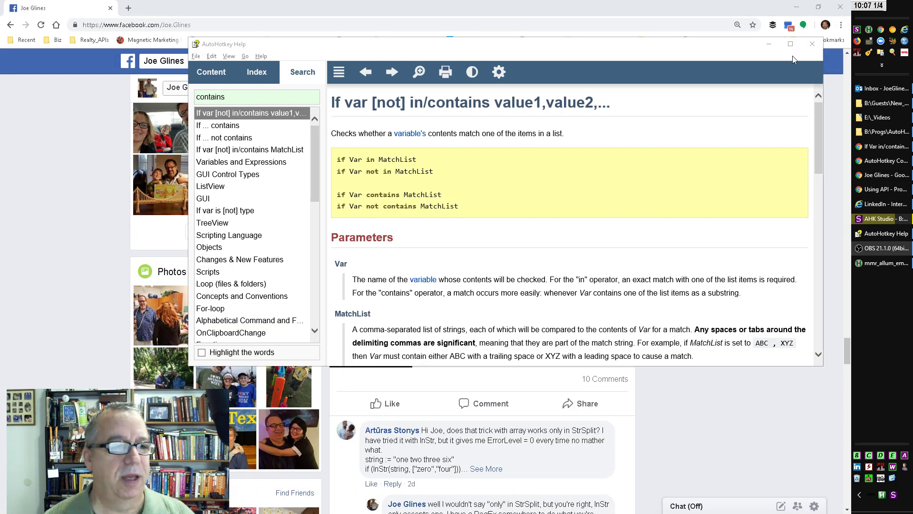
{"action": "left_click", "coordinate": [812, 44]}
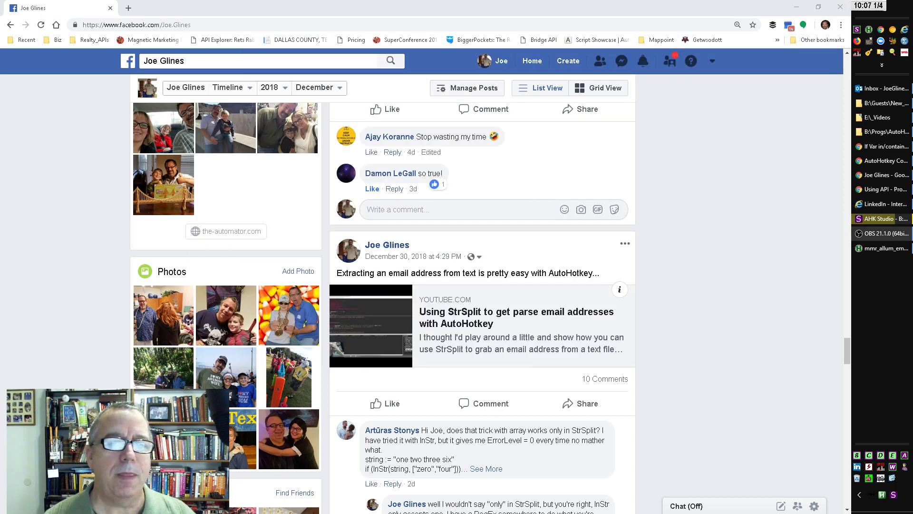
{"action": "left_click", "coordinate": [839, 7]}
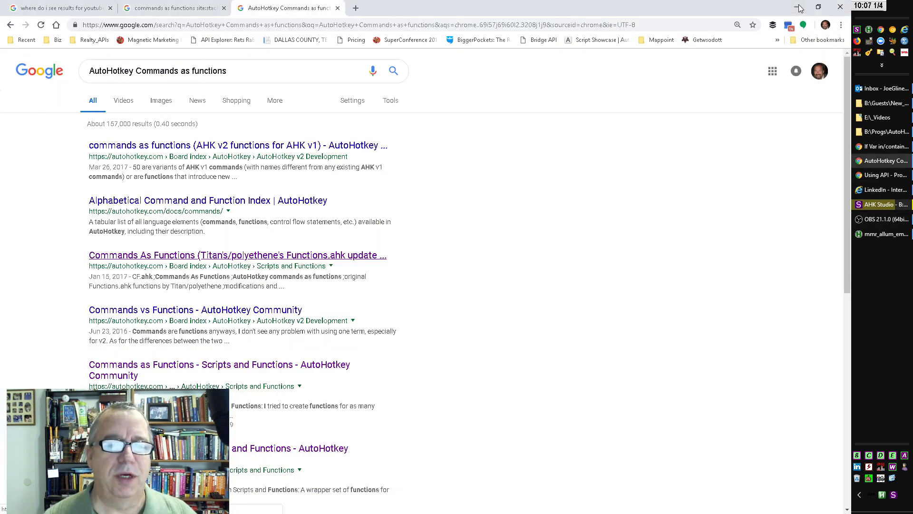
{"action": "left_click", "coordinate": [835, 6]}
{"action": "left_click", "coordinate": [882, 205]}
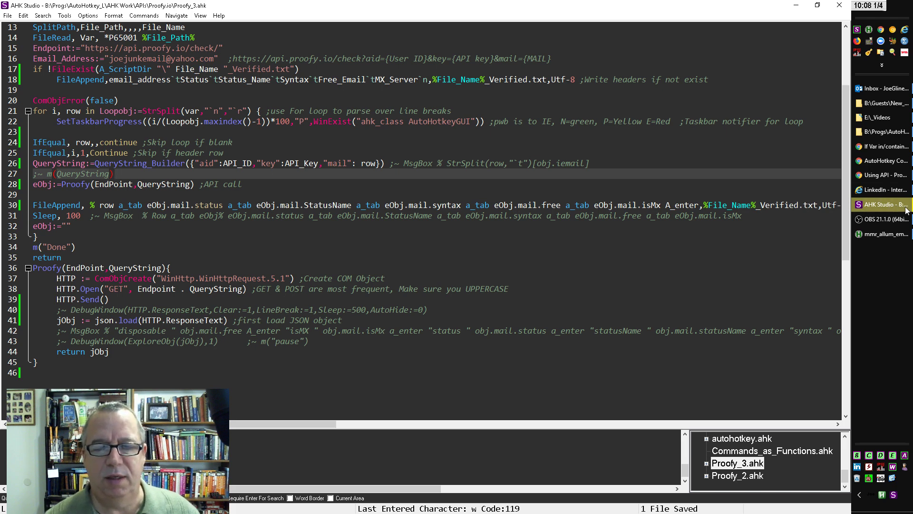
Run Proofy_3.ahk with Alt+R, then launch Excel from the tray icons
{"action": "key", "text": "alt+r"}
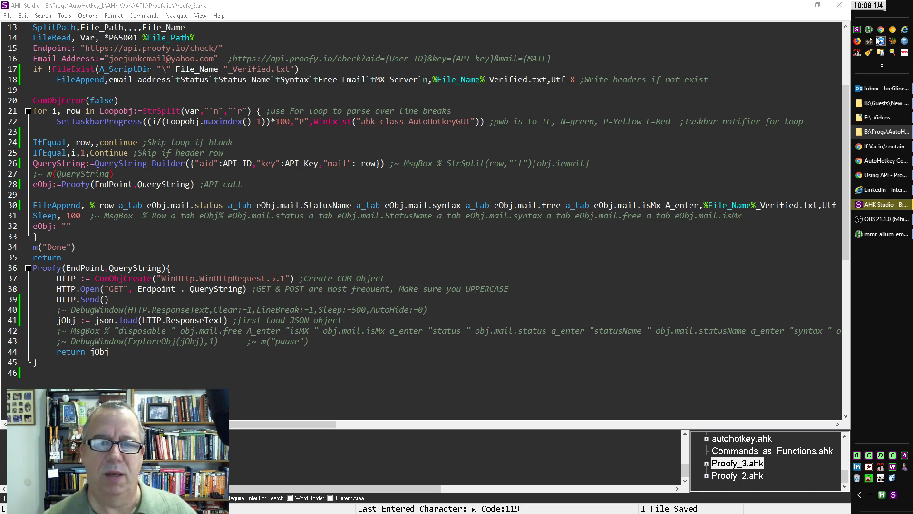
{"action": "left_click", "coordinate": [884, 66]}
{"action": "left_click", "coordinate": [883, 66]}
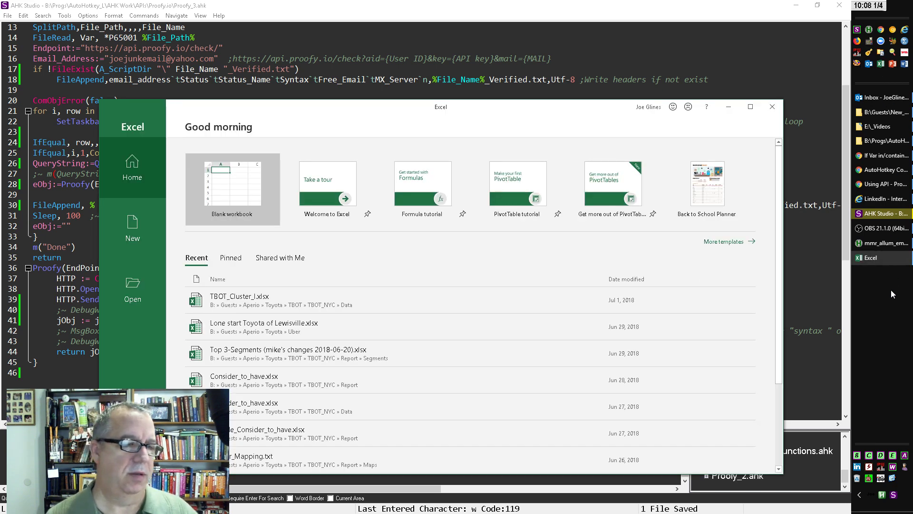
Import mmr_allum_emails_Verified.txt into a new blank workbook via the Text Import Wizard
{"action": "left_click", "coordinate": [232, 189]}
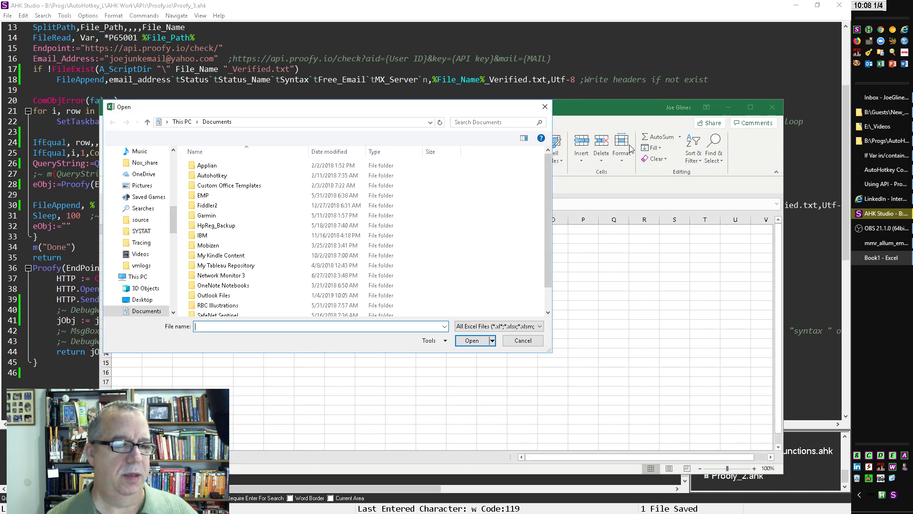
{"action": "left_click", "coordinate": [472, 340]}
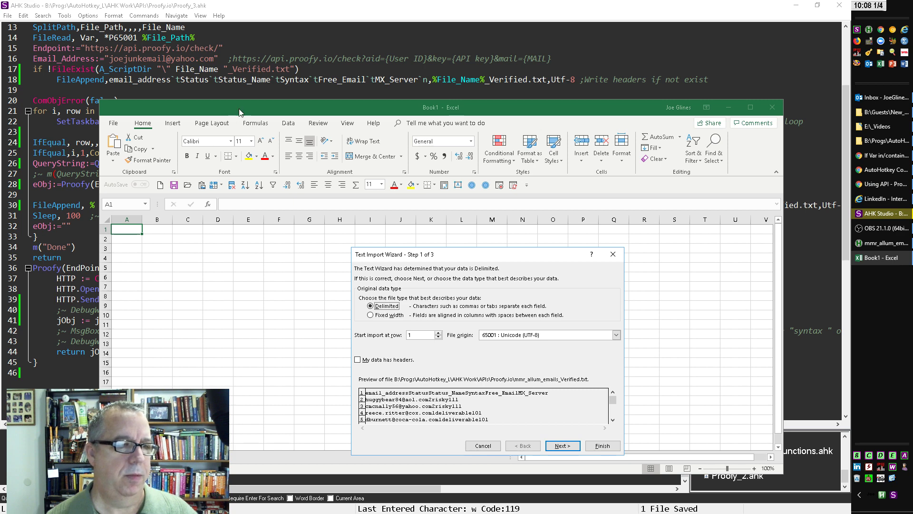
{"action": "left_click", "coordinate": [603, 445]}
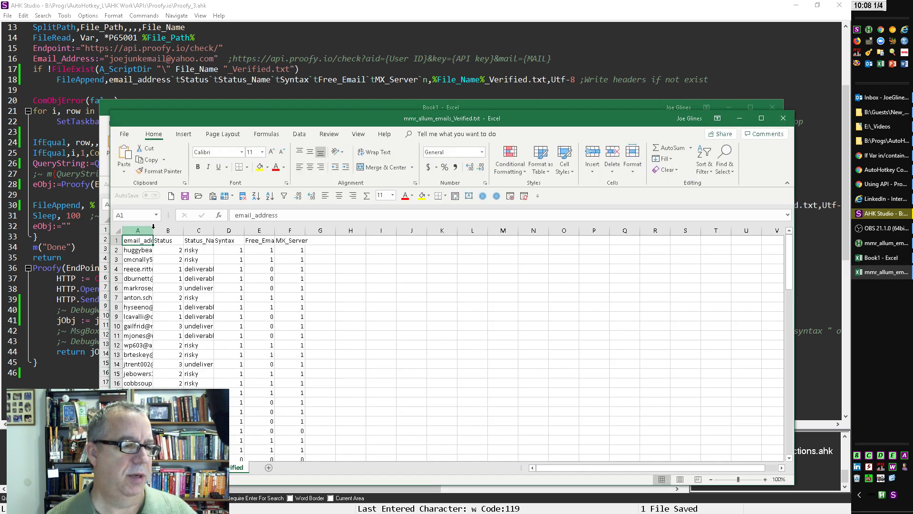
Narrow column A, maximize Excel and look over the Status cells in column B
{"action": "left_click_drag", "start_coordinate": [153, 229], "coordinate": [141, 231]}
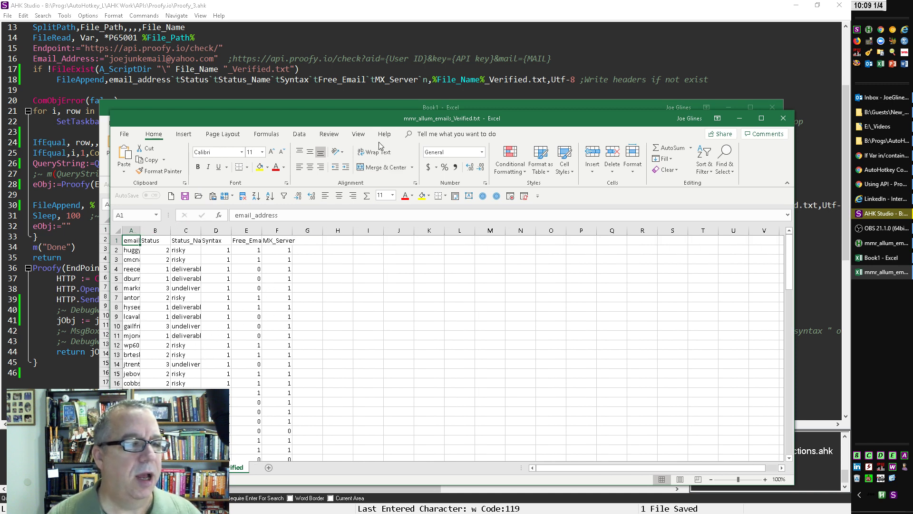
{"action": "left_click", "coordinate": [760, 118]}
{"action": "left_click", "coordinate": [45, 142]}
{"action": "mouse_move", "coordinate": [70, 139]}
{"action": "left_mouse_down"}
{"action": "mouse_move", "coordinate": [48, 135]}
{"action": "mouse_move", "coordinate": [72, 171]}
{"action": "left_mouse_up"}
{"action": "left_click", "coordinate": [48, 159]}
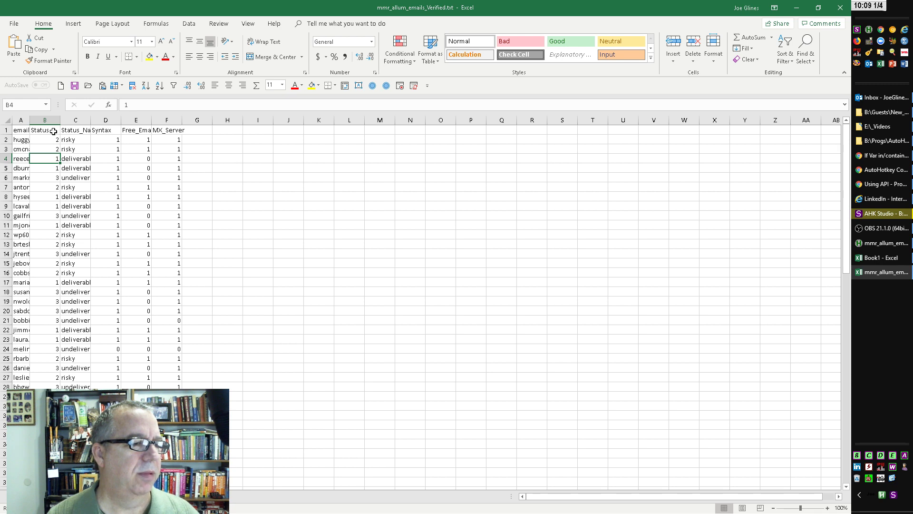
Filter the header row and sort by Status smallest to largest
{"action": "left_click", "coordinate": [54, 131]}
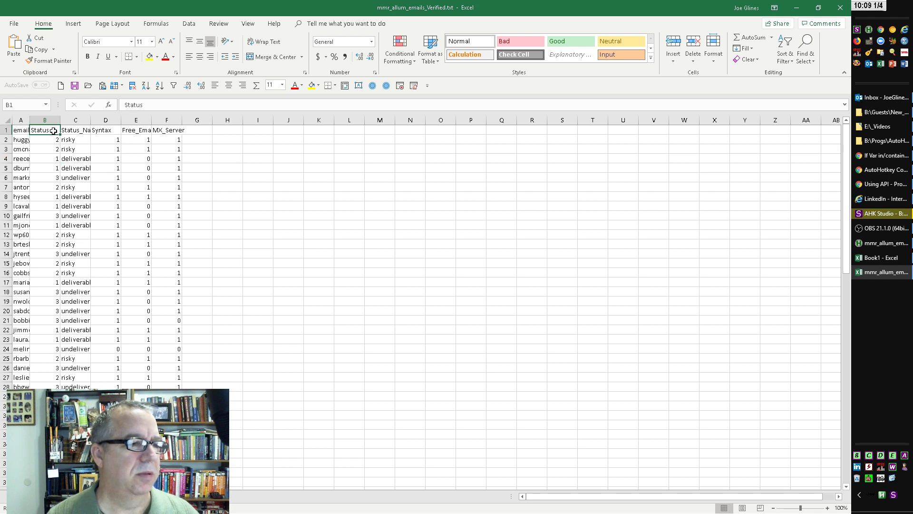
{"action": "left_click", "coordinate": [172, 86]}
{"action": "left_click", "coordinate": [56, 131]}
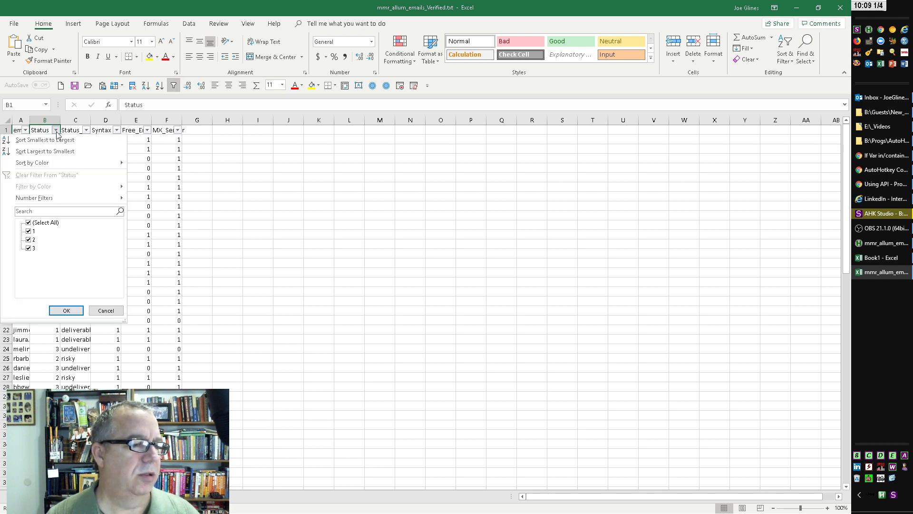
{"action": "left_click", "coordinate": [41, 141]}
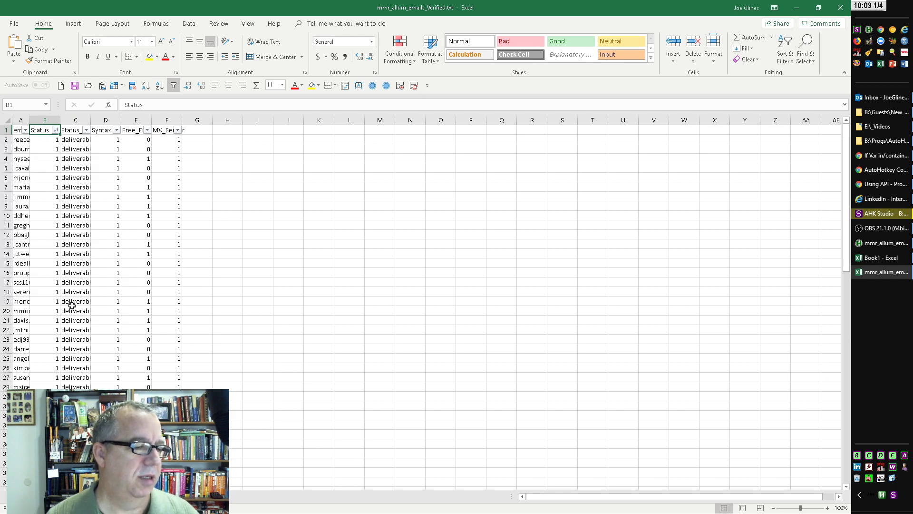
{"action": "scroll", "coordinate": [72, 305], "scroll_direction": "down", "scroll_amount": 5}
{"action": "scroll", "coordinate": [73, 309], "scroll_direction": "down", "scroll_amount": 5}
{"action": "scroll", "coordinate": [76, 312], "scroll_direction": "down", "scroll_amount": 4}
{"action": "scroll", "coordinate": [76, 314], "scroll_direction": "down", "scroll_amount": 1}
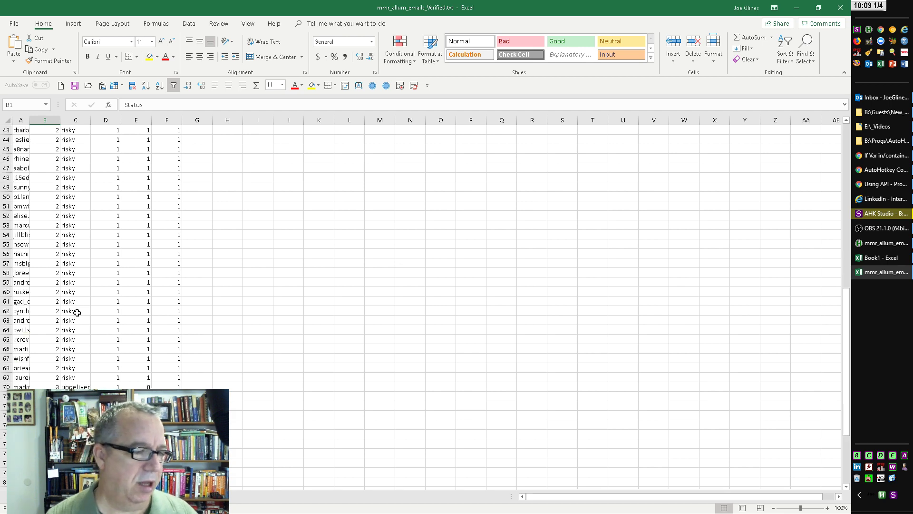
{"action": "scroll", "coordinate": [76, 313], "scroll_direction": "down", "scroll_amount": 3}
{"action": "scroll", "coordinate": [76, 312], "scroll_direction": "down", "scroll_amount": 3}
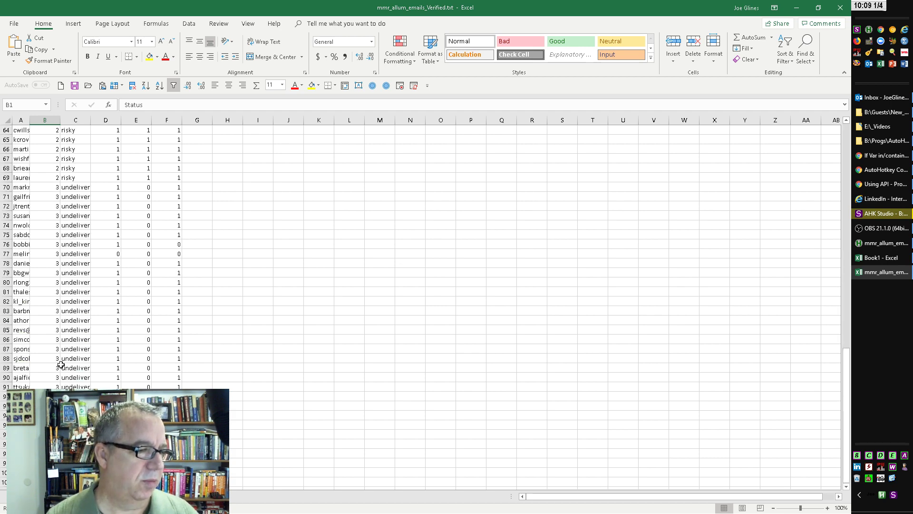
{"action": "scroll", "coordinate": [61, 366], "scroll_direction": "up", "scroll_amount": 5}
{"action": "scroll", "coordinate": [72, 321], "scroll_direction": "up", "scroll_amount": 6}
{"action": "scroll", "coordinate": [86, 271], "scroll_direction": "up", "scroll_amount": 6}
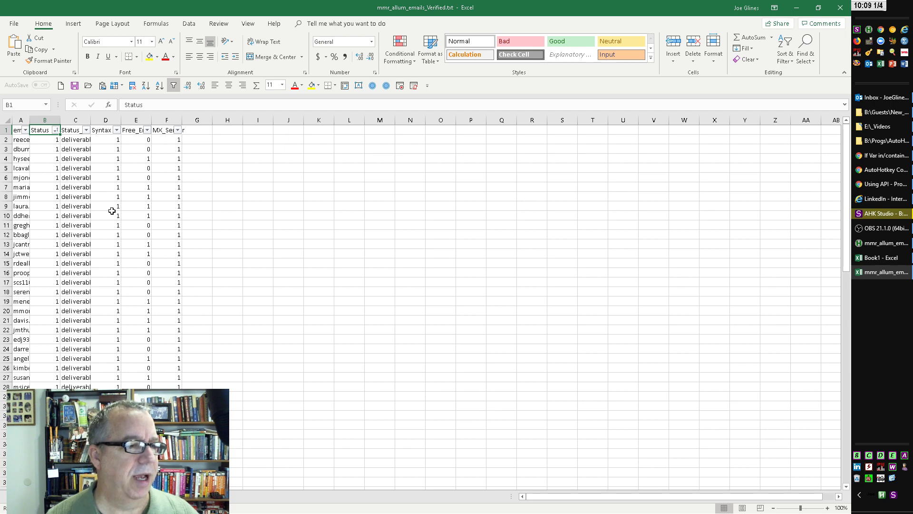
Widen the free-email column and check the row 76–77 addresses with zero MX_Server
{"action": "left_click", "coordinate": [101, 139]}
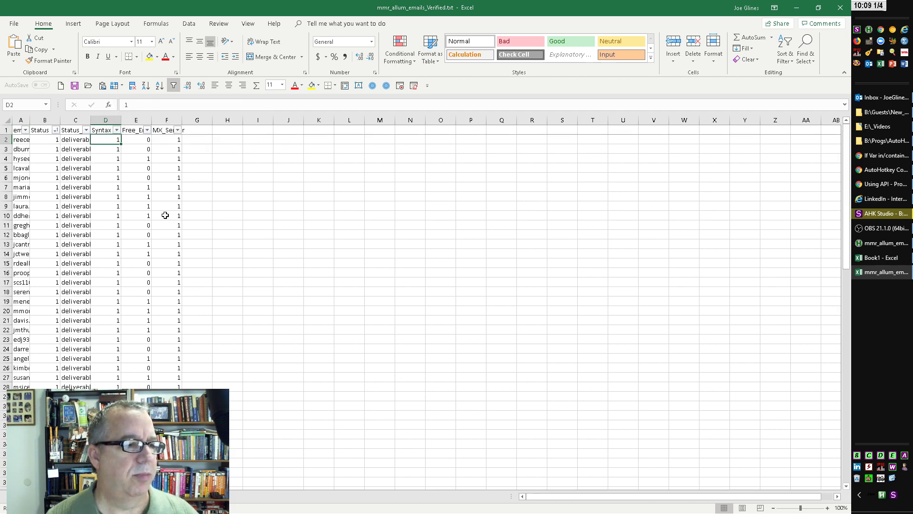
{"action": "mouse_move", "coordinate": [151, 119]}
{"action": "left_mouse_down"}
{"action": "mouse_move", "coordinate": [168, 120]}
{"action": "mouse_move", "coordinate": [133, 119]}
{"action": "left_mouse_up"}
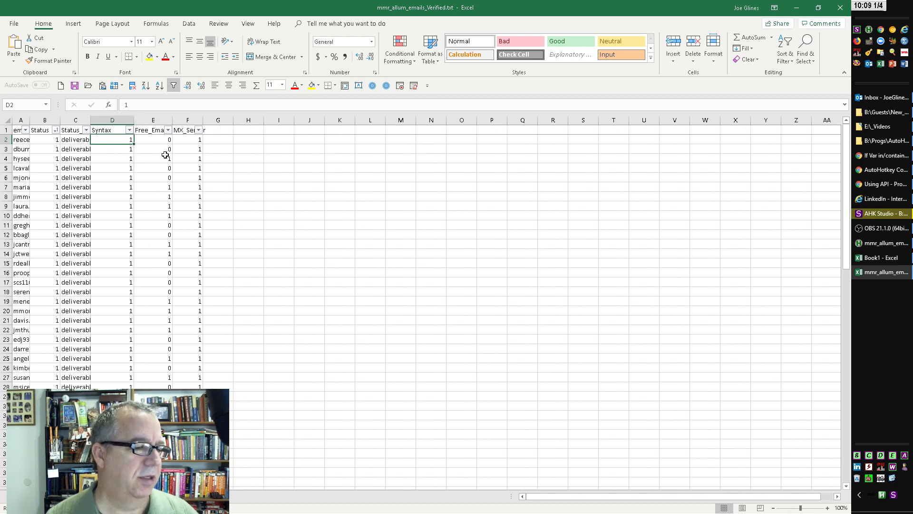
{"action": "left_click_drag", "start_coordinate": [202, 120], "coordinate": [216, 120]}
{"action": "scroll", "coordinate": [213, 205], "scroll_direction": "down", "scroll_amount": 9}
{"action": "scroll", "coordinate": [213, 206], "scroll_direction": "down", "scroll_amount": 7}
{"action": "scroll", "coordinate": [213, 206], "scroll_direction": "down", "scroll_amount": 5}
{"action": "left_click_drag", "start_coordinate": [207, 245], "coordinate": [211, 253]}
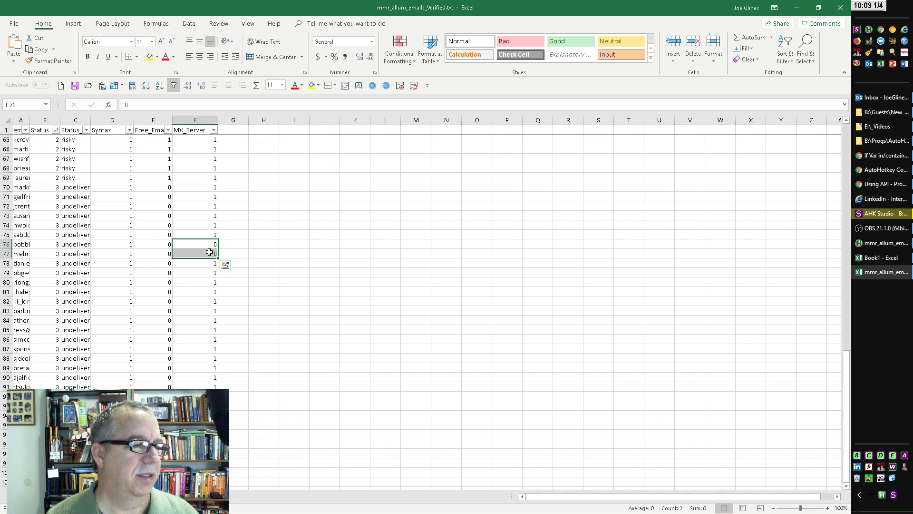
{"action": "left_click", "coordinate": [24, 245]}
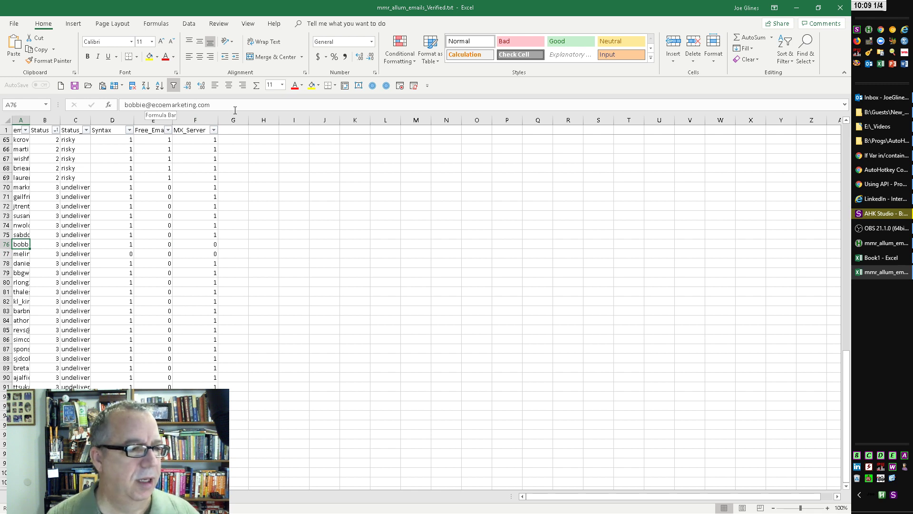
{"action": "left_click", "coordinate": [24, 253]}
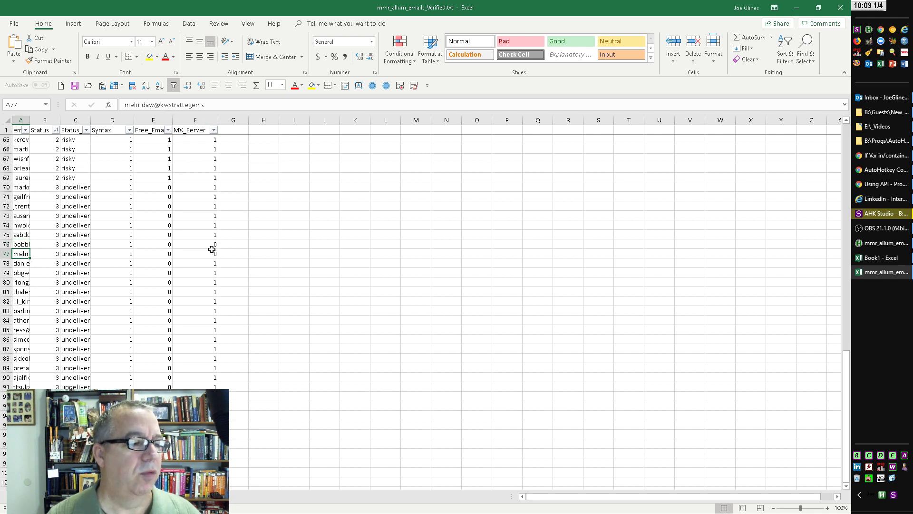
{"action": "left_click_drag", "start_coordinate": [212, 244], "coordinate": [212, 253]}
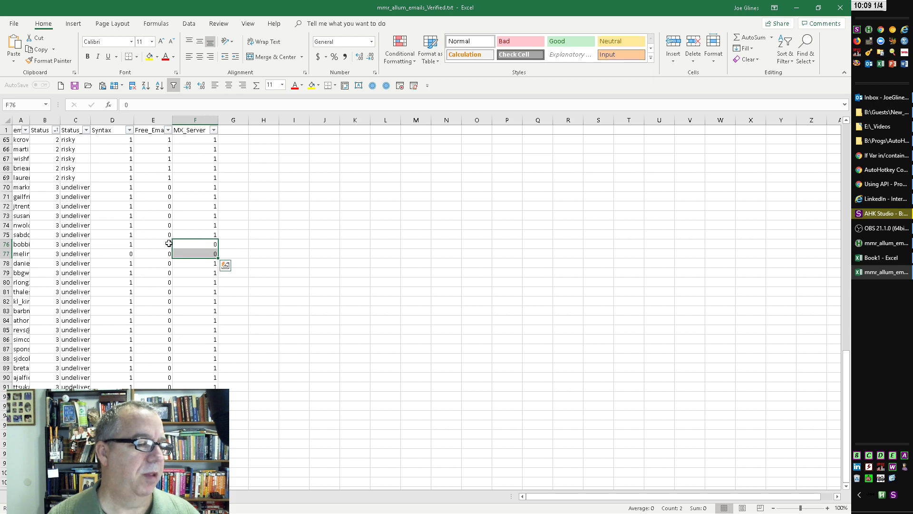
{"action": "scroll", "coordinate": [119, 309], "scroll_direction": "up", "scroll_amount": 7}
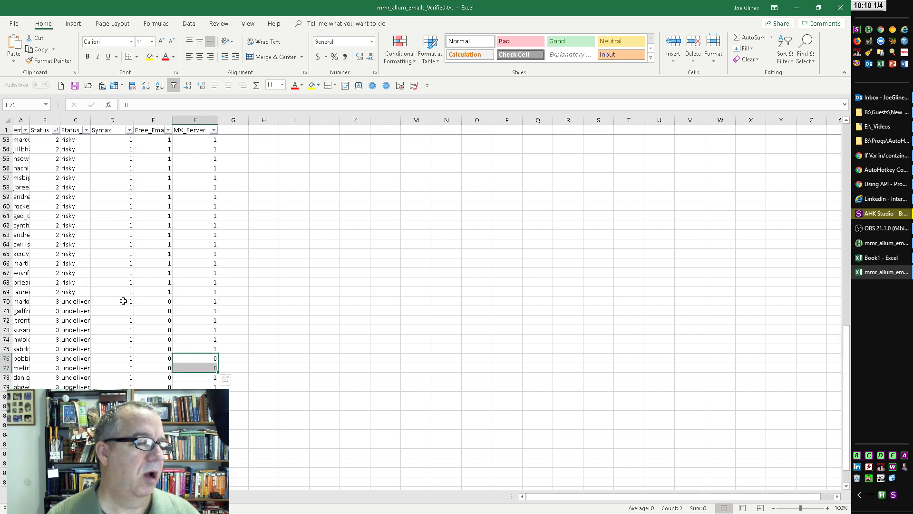
{"action": "scroll", "coordinate": [119, 308], "scroll_direction": "up", "scroll_amount": 7}
{"action": "scroll", "coordinate": [121, 300], "scroll_direction": "up", "scroll_amount": 4}
{"action": "scroll", "coordinate": [123, 295], "scroll_direction": "up", "scroll_amount": 3}
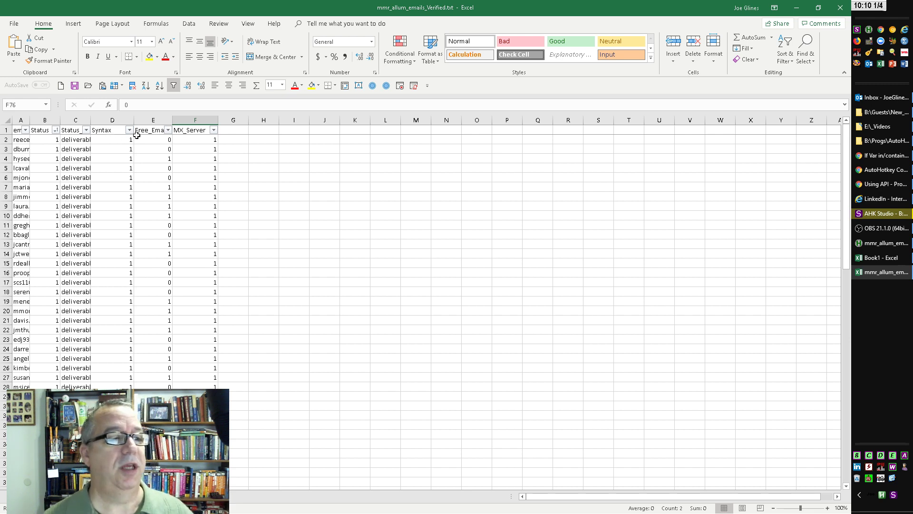
Review the MX_Server header and a free-email value, then minimize Excel
{"action": "left_click", "coordinate": [183, 130]}
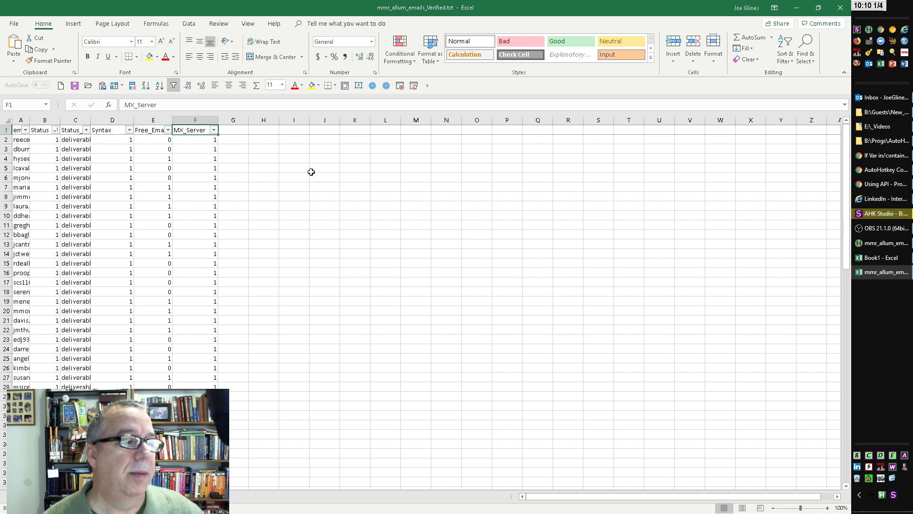
{"action": "left_click", "coordinate": [162, 195]}
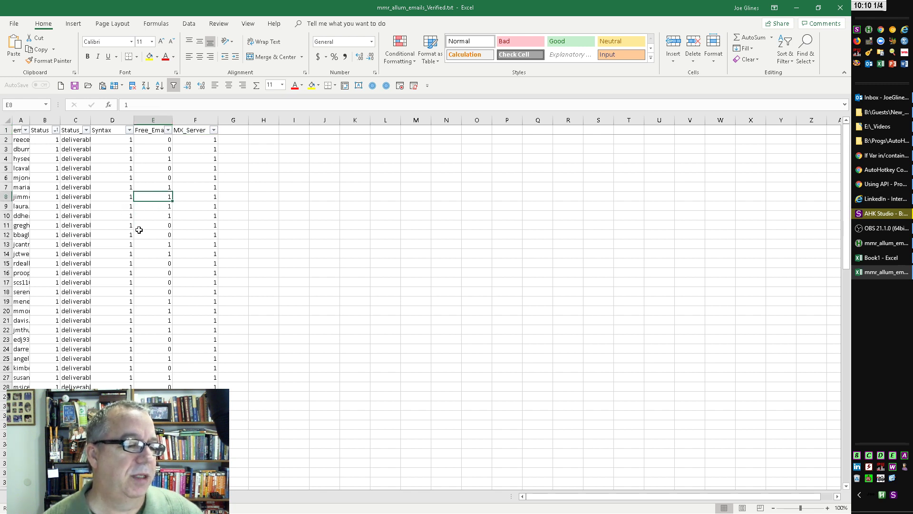
{"action": "scroll", "coordinate": [153, 206], "scroll_direction": "down", "scroll_amount": 3}
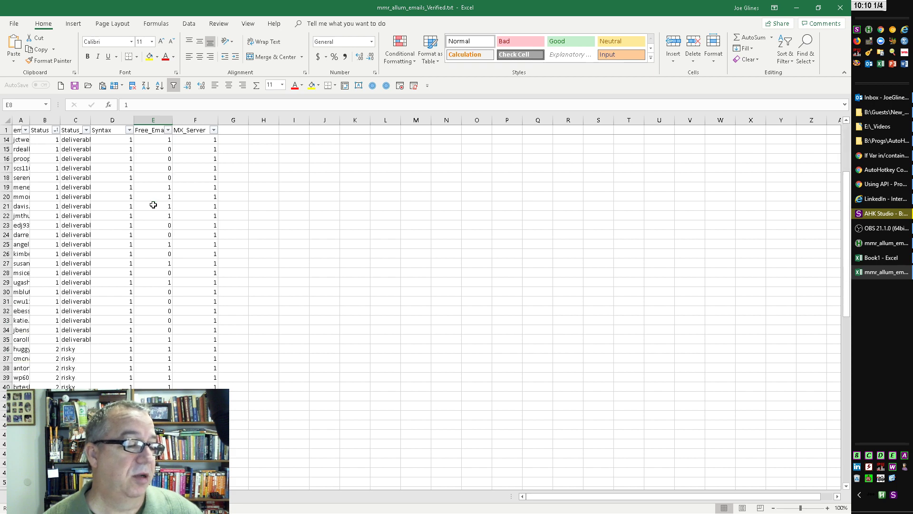
{"action": "scroll", "coordinate": [153, 205], "scroll_direction": "up", "scroll_amount": 3}
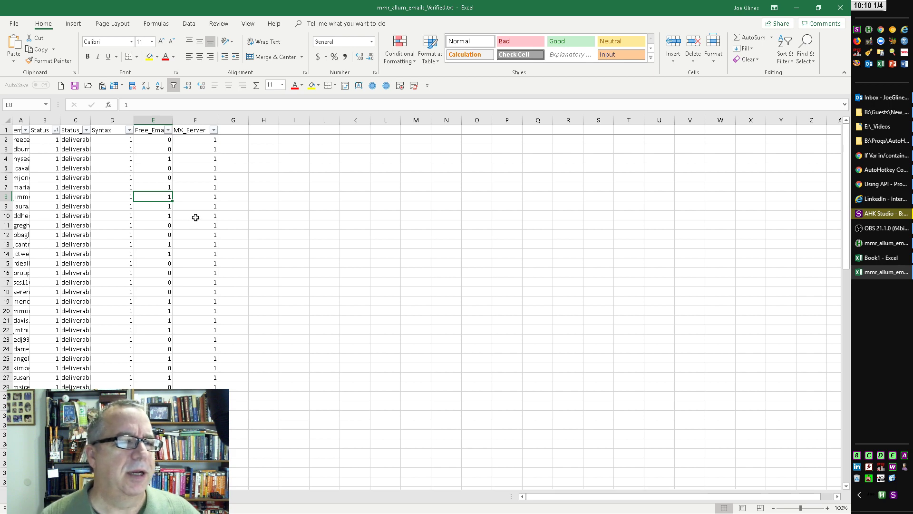
{"action": "left_click", "coordinate": [796, 8]}
Bring AHK Studio forward and review the API-key and delimiter setup lines
{"action": "left_click", "coordinate": [727, 107]}
{"action": "scroll", "coordinate": [654, 133], "scroll_direction": "up", "scroll_amount": 6}
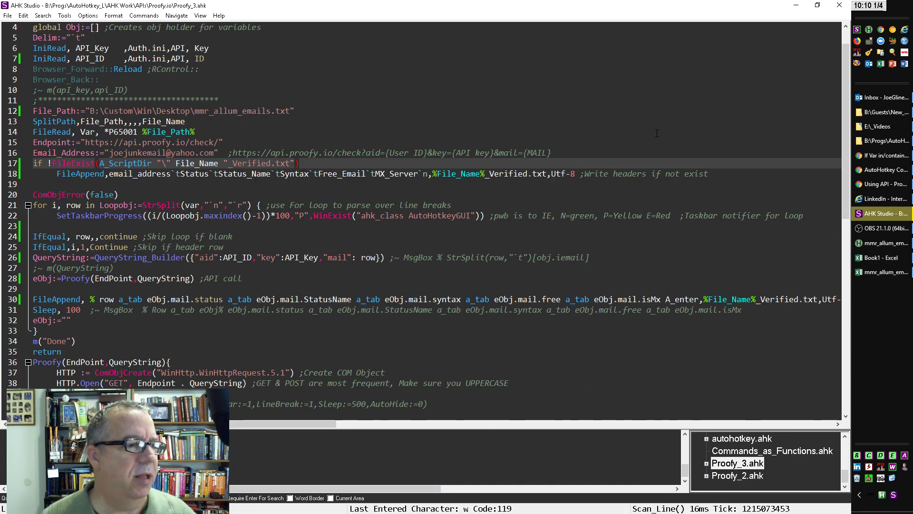
{"action": "scroll", "coordinate": [655, 133], "scroll_direction": "up", "scroll_amount": 2}
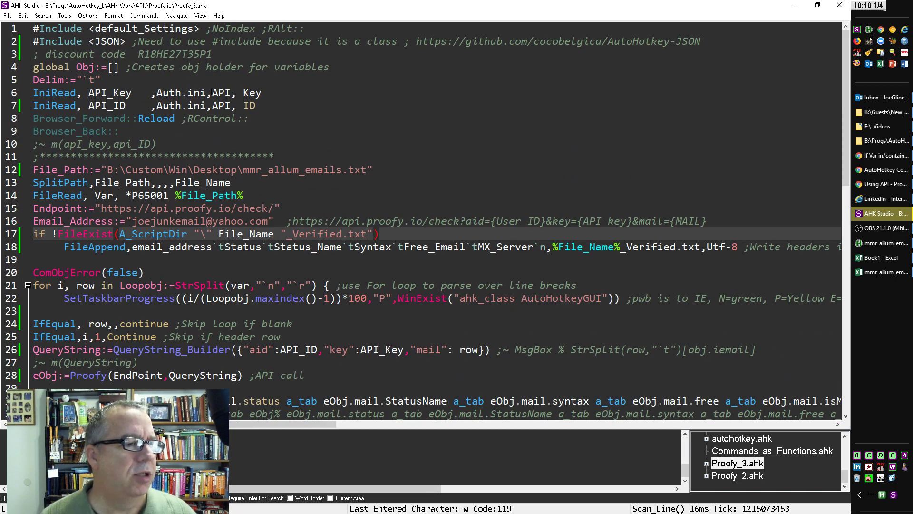
{"action": "left_click", "coordinate": [364, 90]}
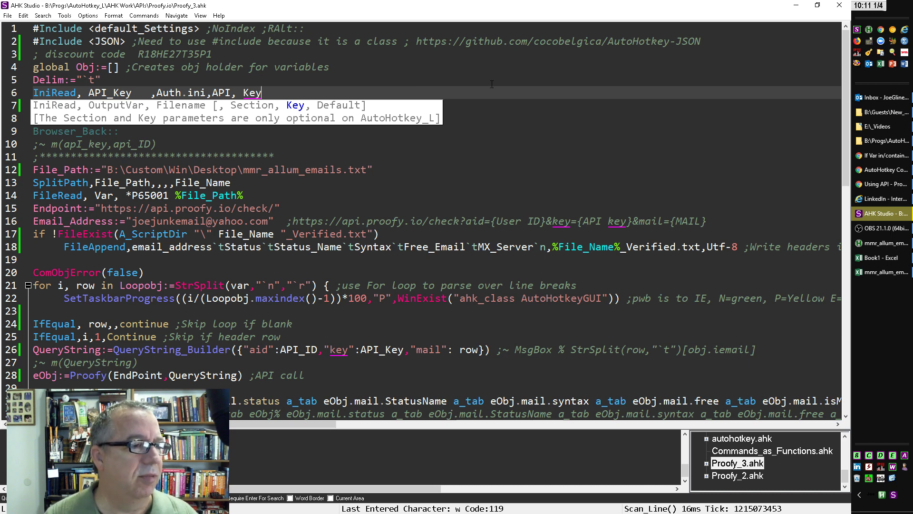
{"action": "left_click", "coordinate": [592, 83]}
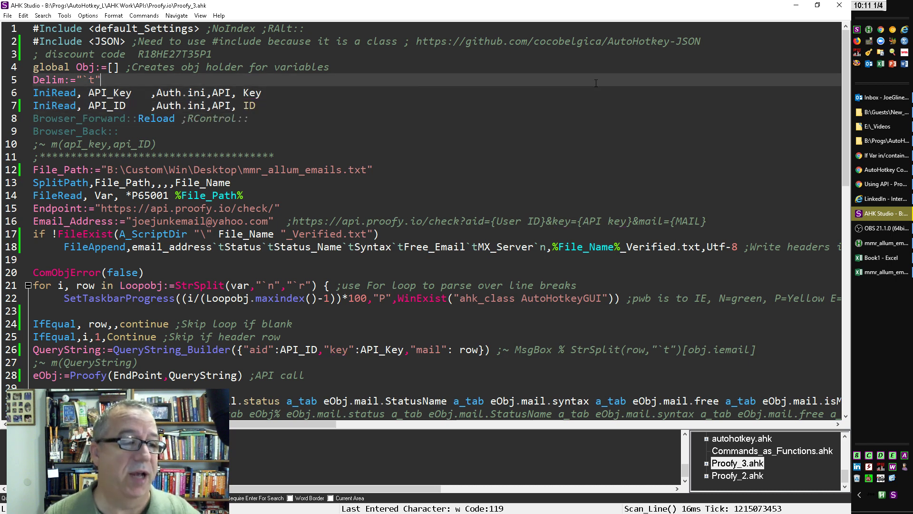
{"action": "scroll", "coordinate": [597, 84], "scroll_direction": "down", "scroll_amount": 1}
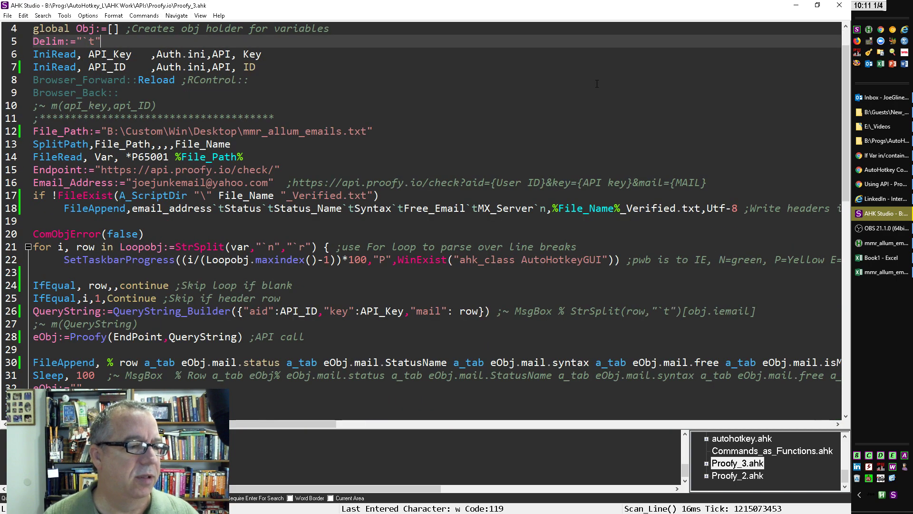
{"action": "scroll", "coordinate": [596, 84], "scroll_direction": "down", "scroll_amount": 1}
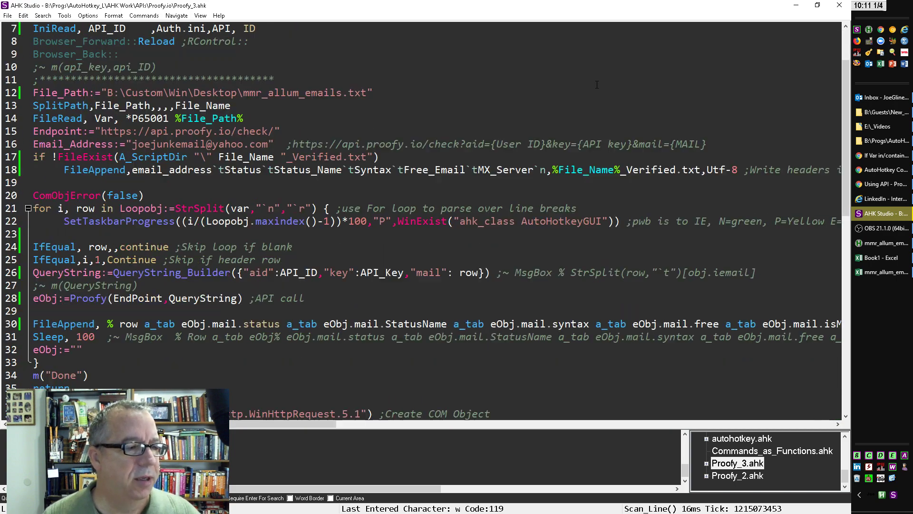
Review the input file path, File_Name extraction and the _Verified.txt FileExist check
{"action": "left_click", "coordinate": [367, 92]}
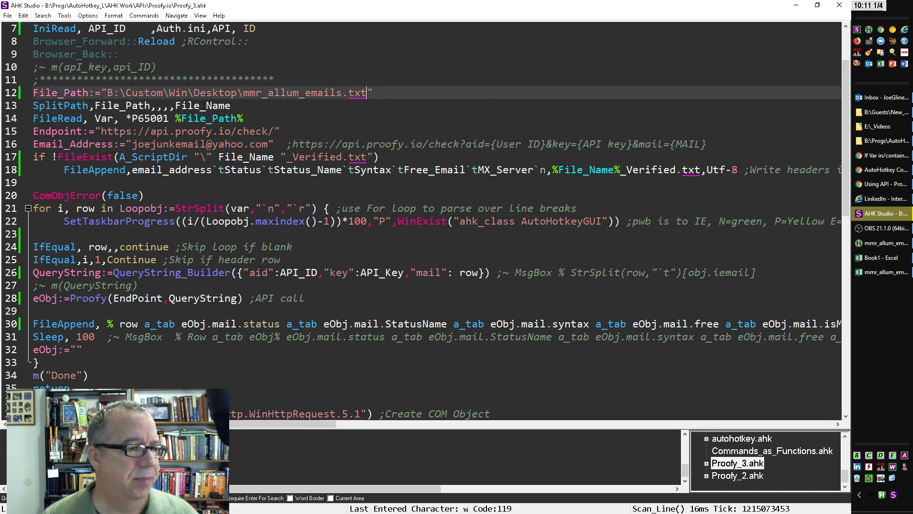
{"action": "left_click", "coordinate": [206, 105]}
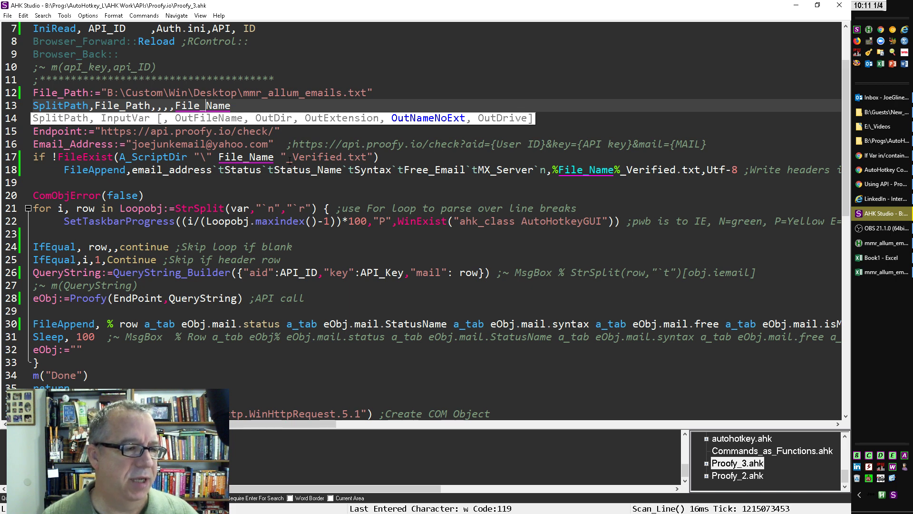
{"action": "left_click", "coordinate": [290, 156]}
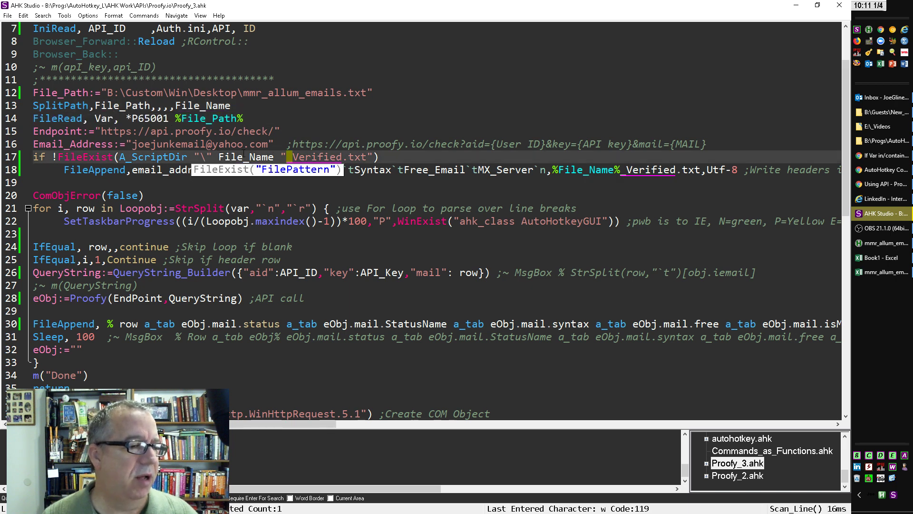
{"action": "type", "text": "_"}
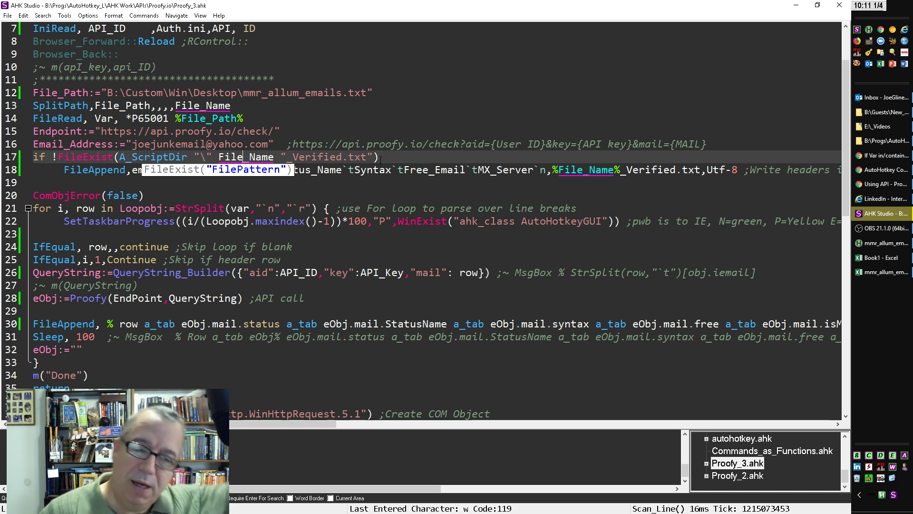
{"action": "key", "text": "End"}
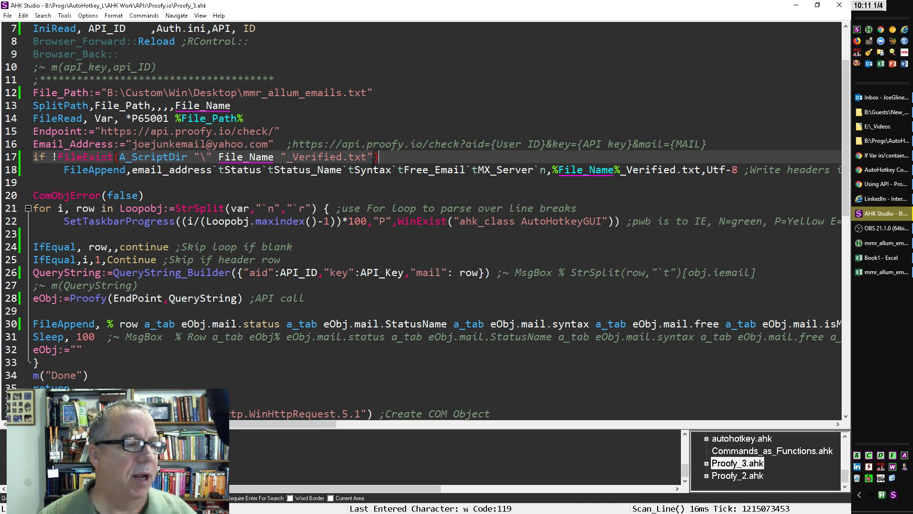
{"action": "key", "text": "Down"}
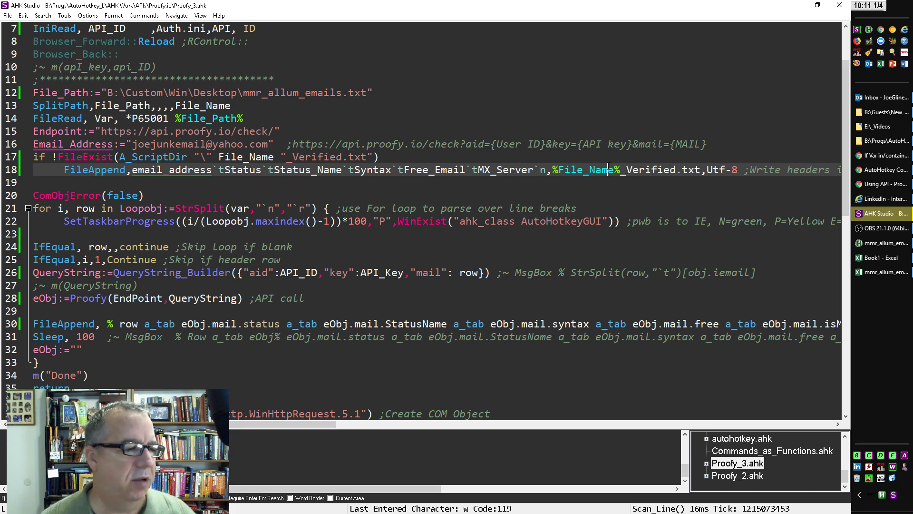
{"action": "scroll", "coordinate": [164, 144], "scroll_direction": "down", "scroll_amount": 1}
{"action": "scroll", "coordinate": [164, 143], "scroll_direction": "down", "scroll_amount": 1}
Comment out the ComObjError(false) line with Ctrl+Q and save the script
{"action": "left_click", "coordinate": [166, 118]}
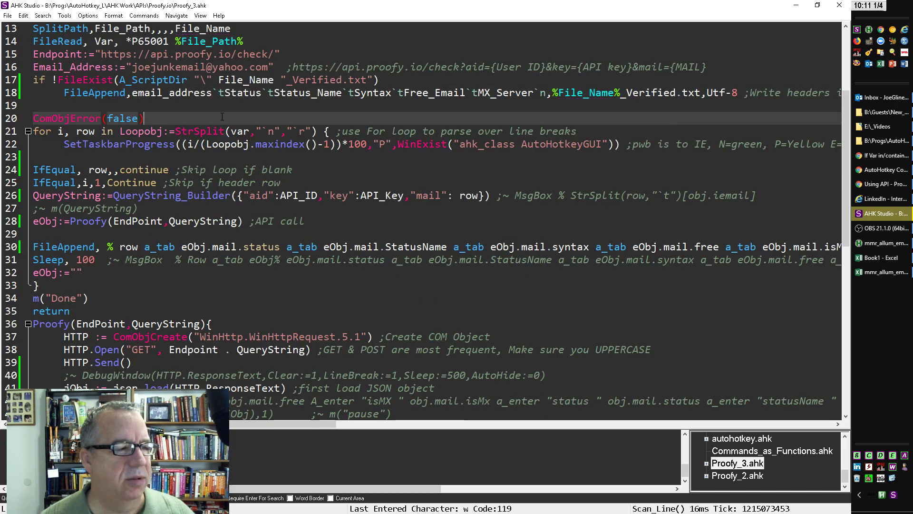
{"action": "type", "text": ")"}
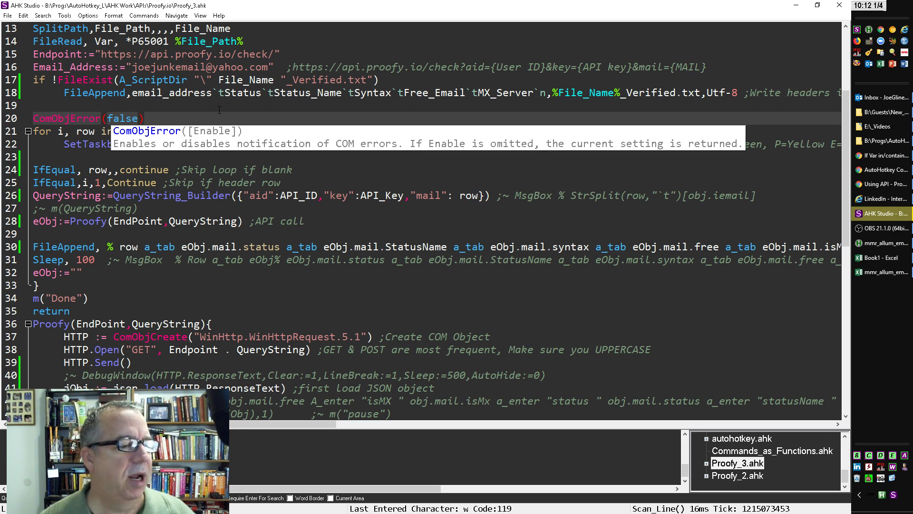
{"action": "left_click", "coordinate": [217, 107]}
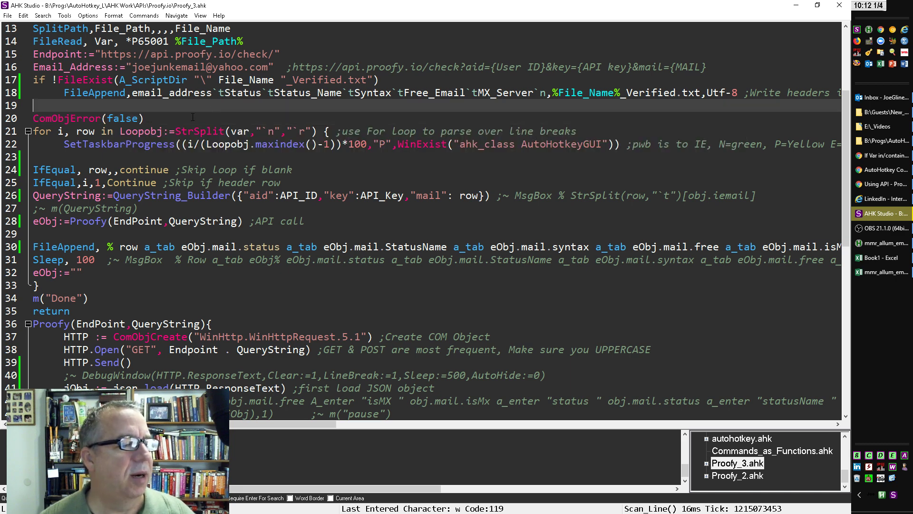
{"action": "key", "text": "Down"}
{"action": "key", "text": "ctrl+q"}
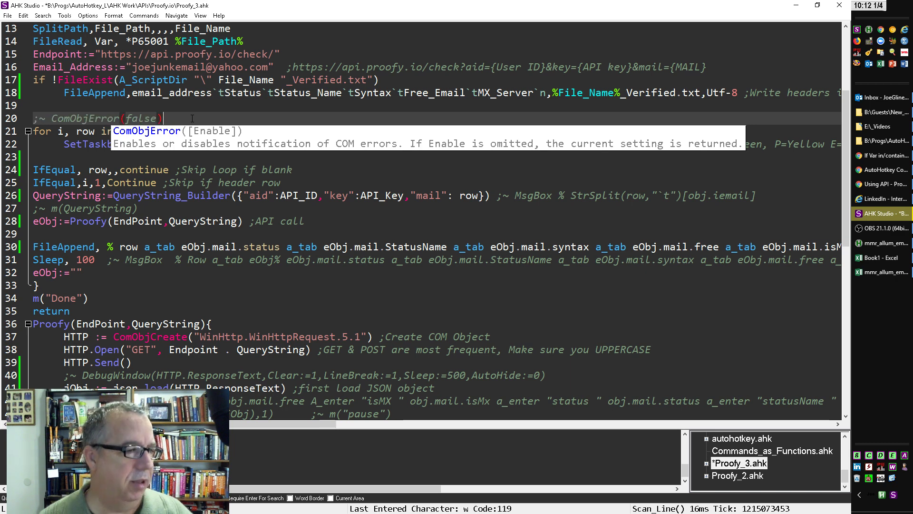
{"action": "key", "text": "ctrl+s"}
{"action": "scroll", "coordinate": [428, 214], "scroll_direction": "down", "scroll_amount": 1}
Inspect the SetTaskbarProgress call's parameters and the loop comment
{"action": "left_click", "coordinate": [167, 130]}
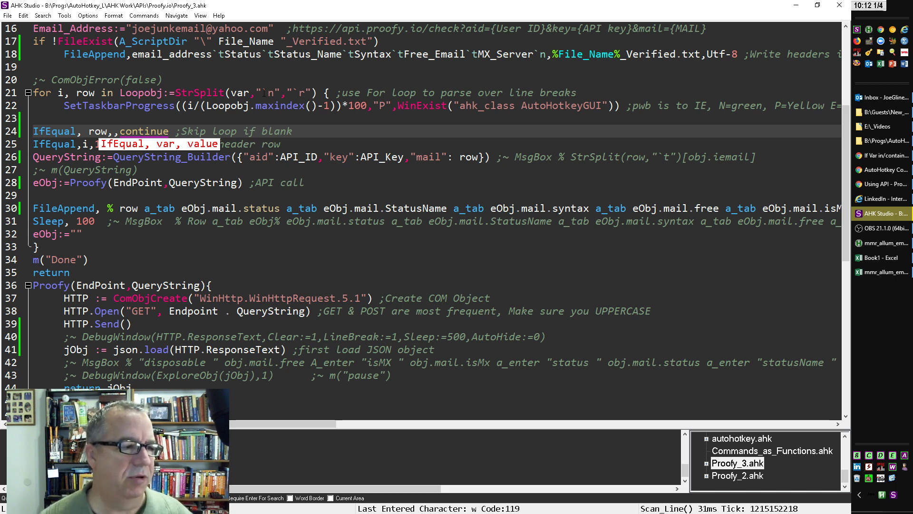
{"action": "double_click", "coordinate": [109, 106]}
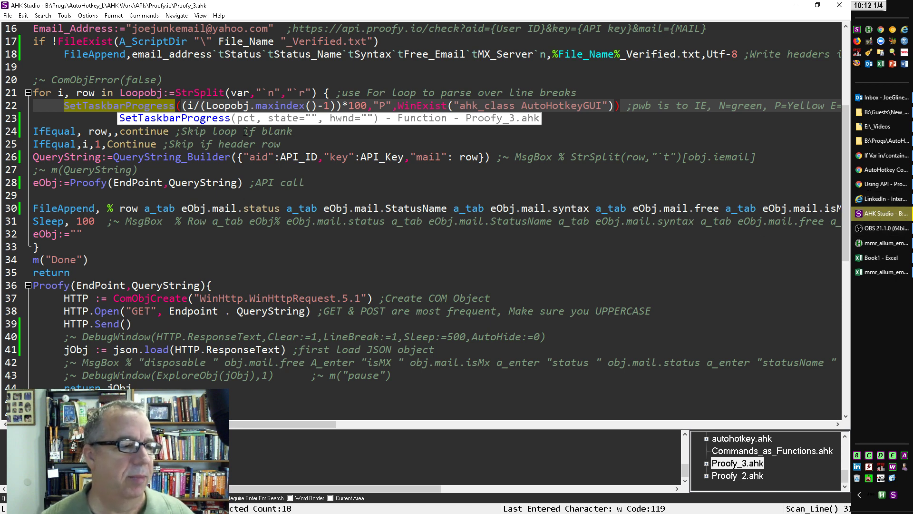
{"action": "left_click", "coordinate": [207, 106]}
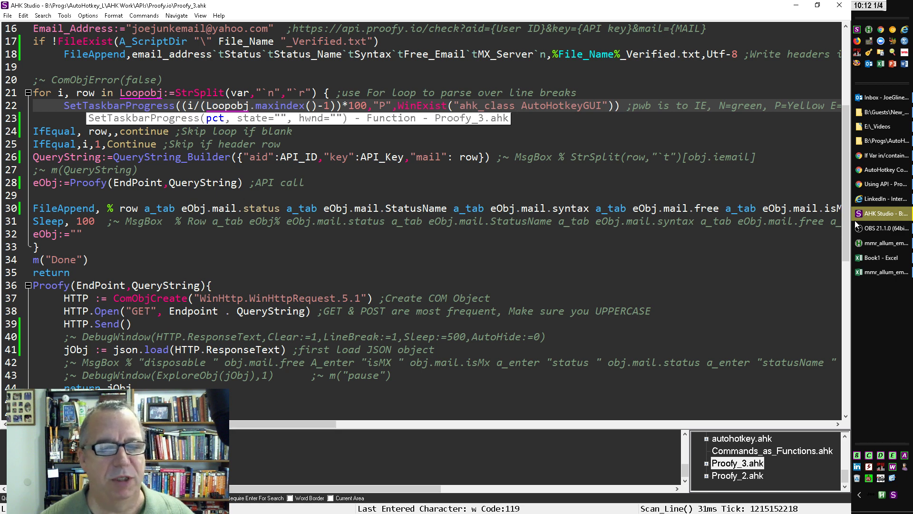
{"action": "left_click", "coordinate": [392, 92]}
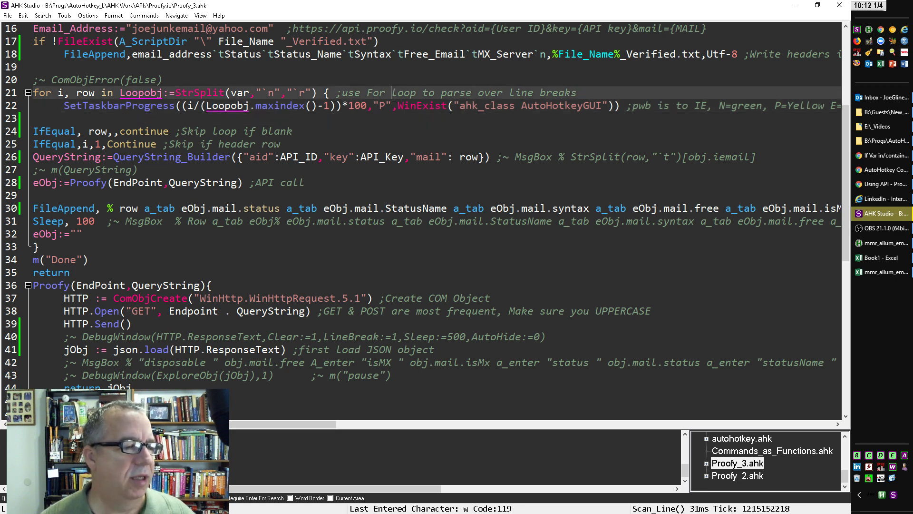
Review the skip-blank-row IfEqual continue line and the header-row value 1
{"action": "left_click", "coordinate": [310, 131]}
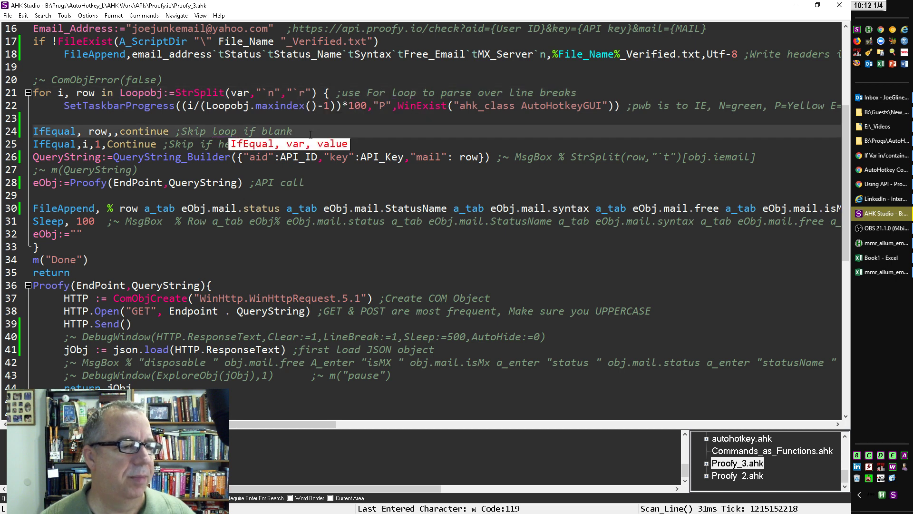
{"action": "left_click", "coordinate": [146, 131]}
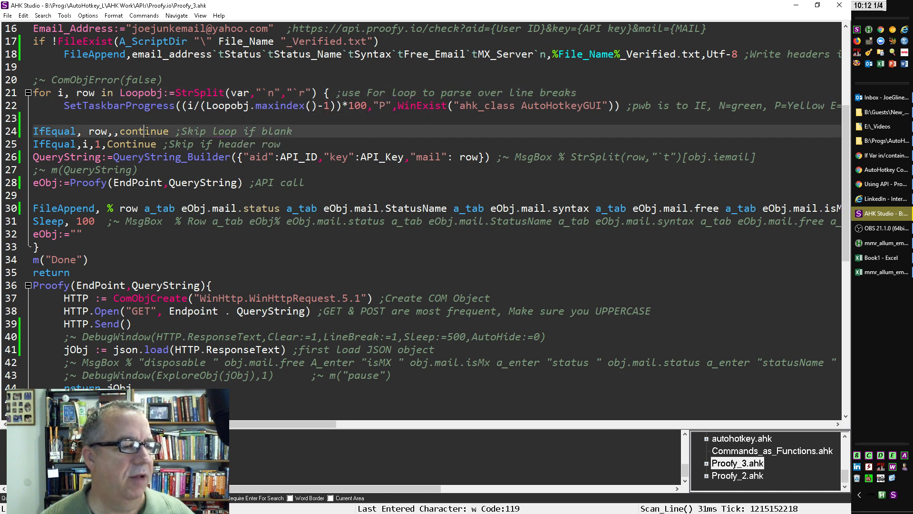
{"action": "left_click", "coordinate": [114, 131]}
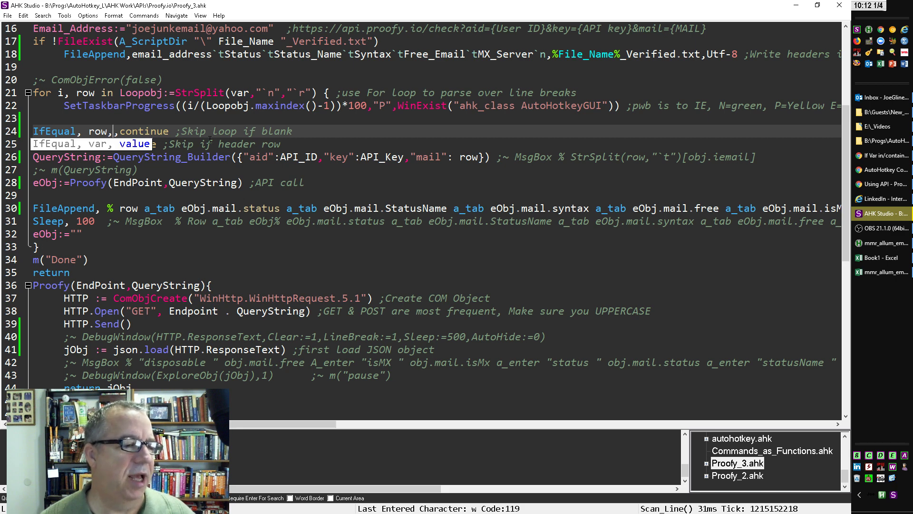
{"action": "left_click", "coordinate": [99, 144]}
{"action": "double_click", "coordinate": [99, 144]}
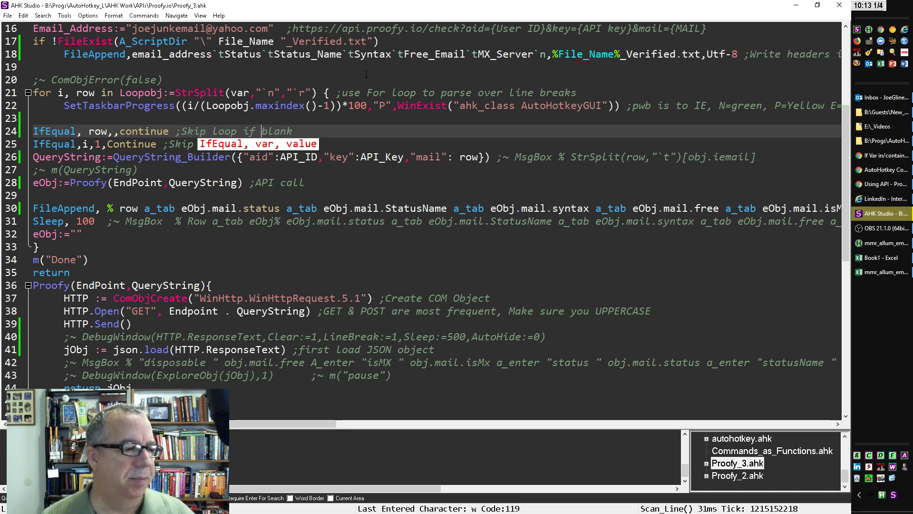
{"action": "left_click", "coordinate": [214, 170]}
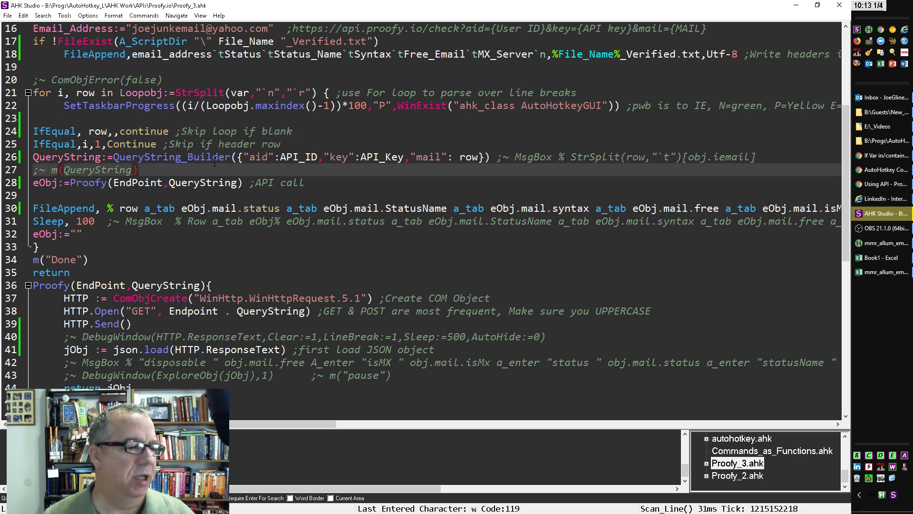
{"action": "left_click", "coordinate": [100, 182]}
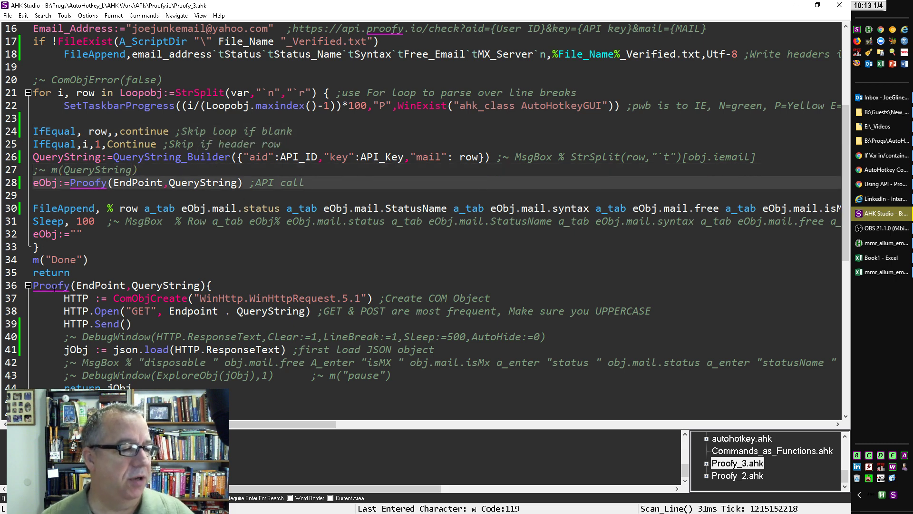
{"action": "left_click", "coordinate": [144, 182]}
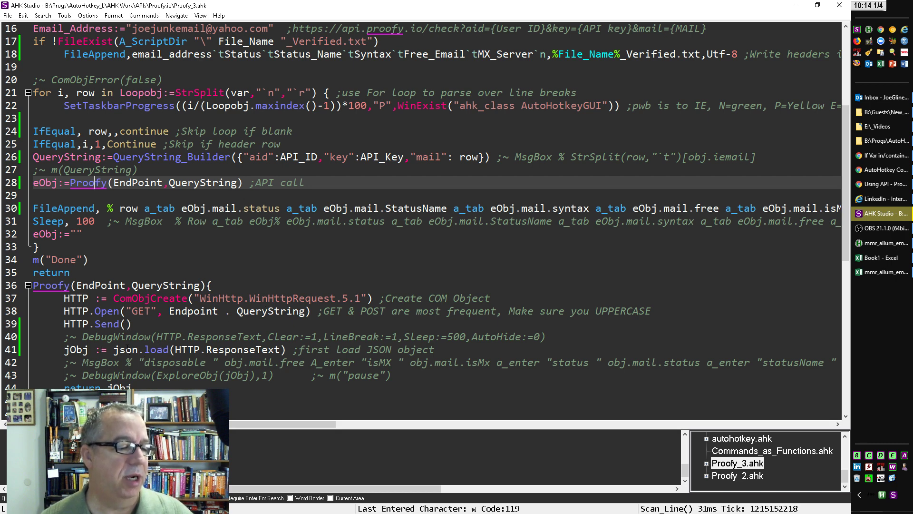
{"action": "scroll", "coordinate": [284, 308], "scroll_direction": "up", "scroll_amount": 5}
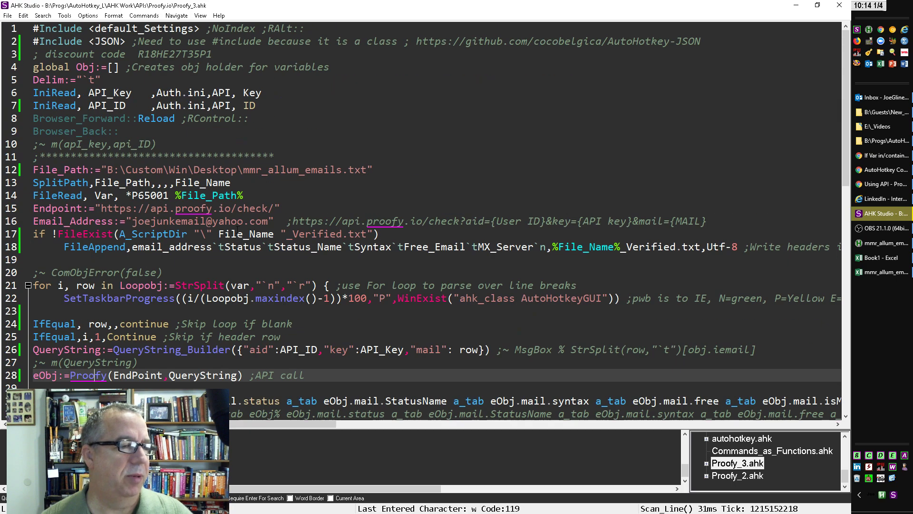
{"action": "scroll", "coordinate": [284, 306], "scroll_direction": "down", "scroll_amount": 4}
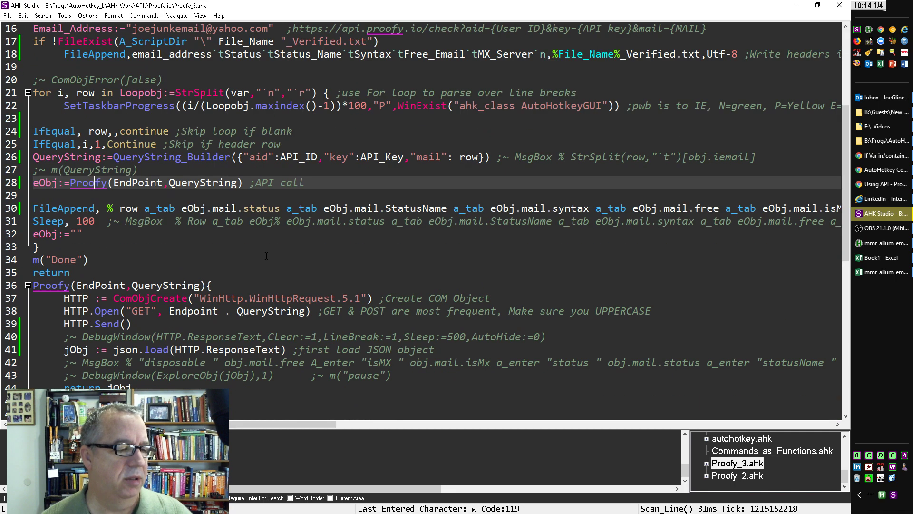
{"action": "scroll", "coordinate": [284, 308], "scroll_direction": "down", "scroll_amount": 2}
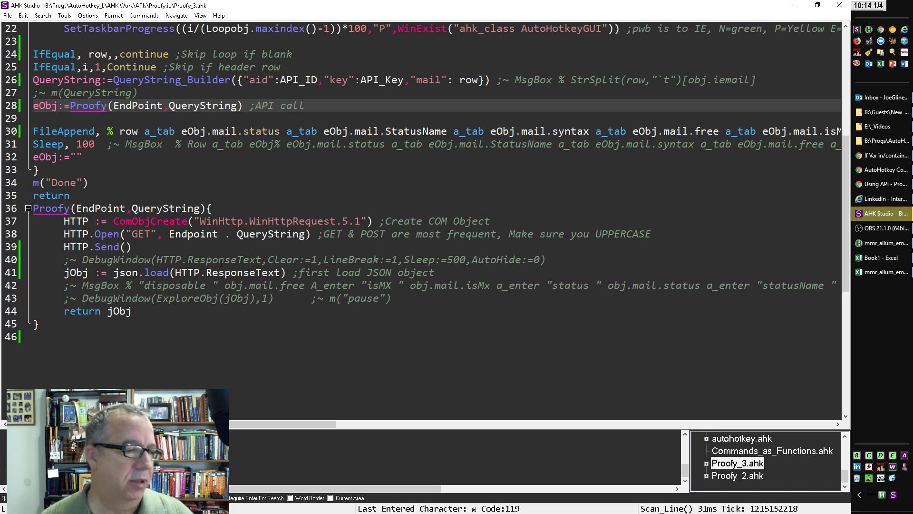
{"action": "left_click", "coordinate": [122, 312]}
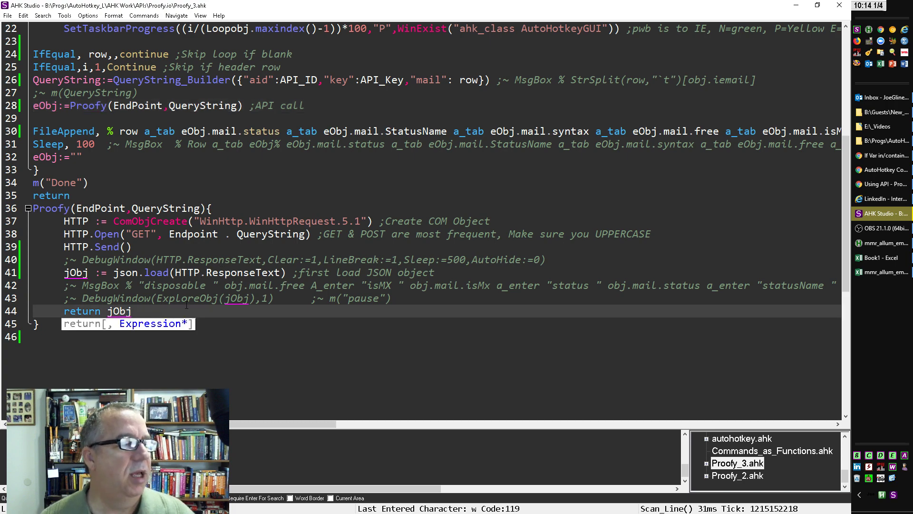
{"action": "scroll", "coordinate": [428, 215], "scroll_direction": "up", "scroll_amount": 4}
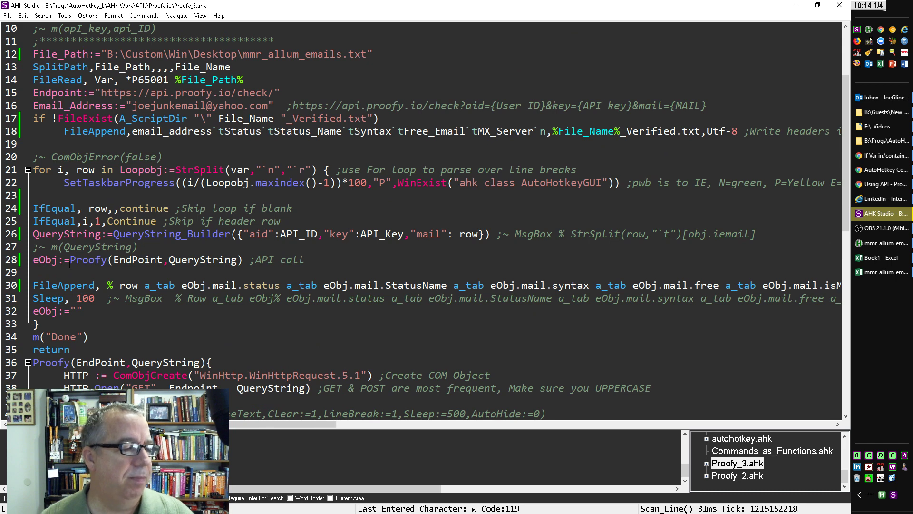
{"action": "double_click", "coordinate": [44, 261]}
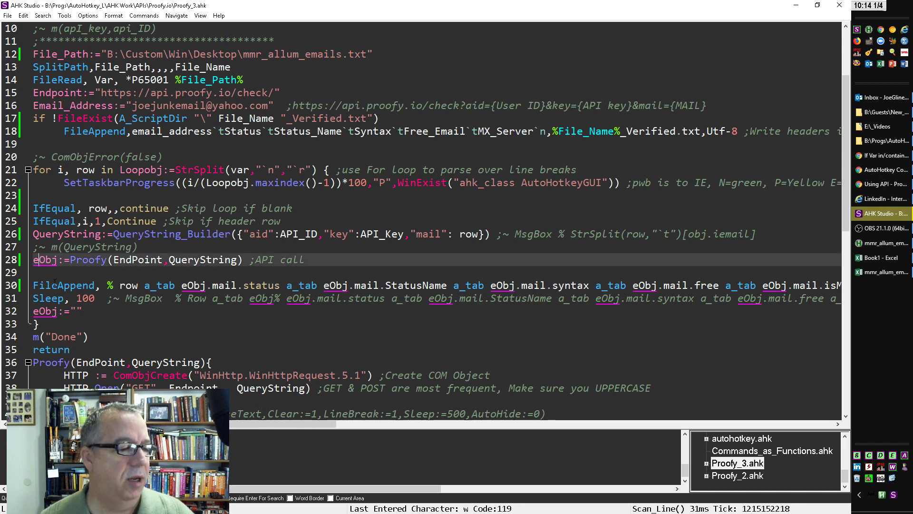
{"action": "scroll", "coordinate": [428, 214], "scroll_direction": "down", "scroll_amount": 1}
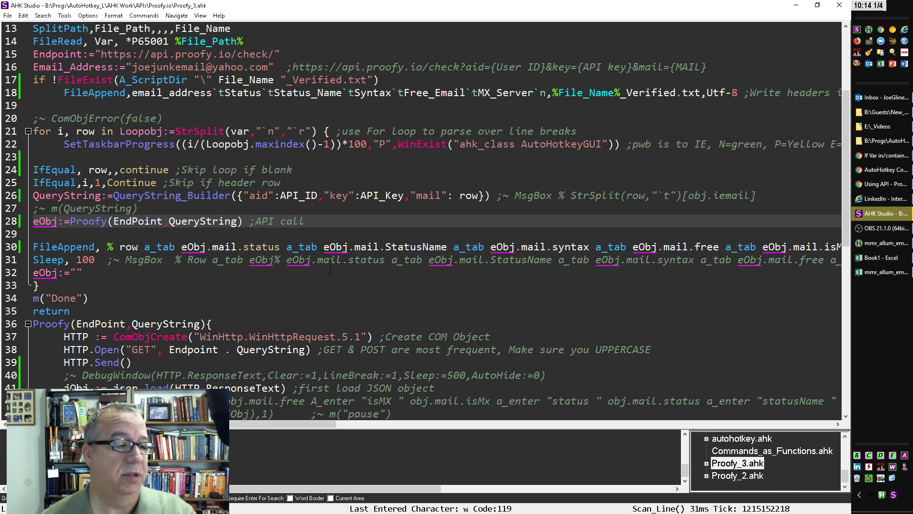
Split the commented MsgBox onto its own line, then rejoin it into the comment
{"action": "left_click", "coordinate": [127, 261]}
{"action": "key", "text": "Return"}
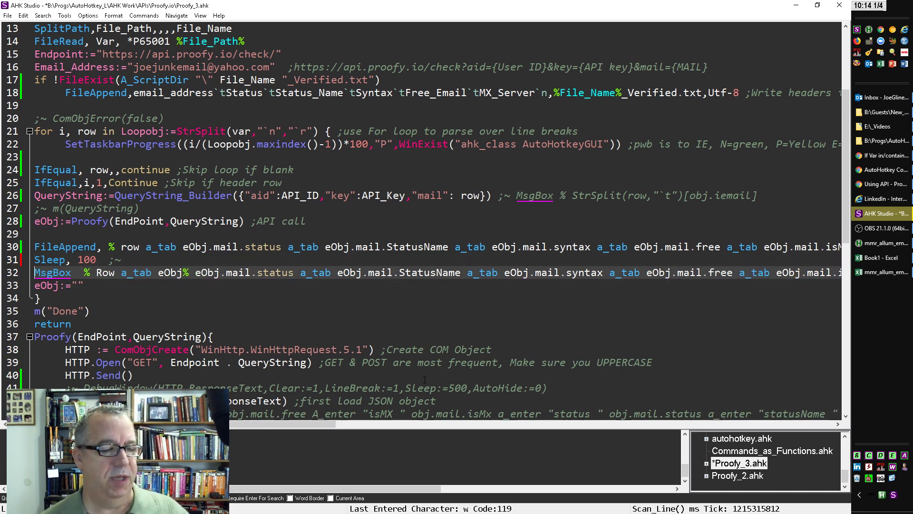
{"action": "mouse_move", "coordinate": [288, 426]}
{"action": "left_mouse_down"}
{"action": "mouse_move", "coordinate": [363, 426]}
{"action": "mouse_move", "coordinate": [235, 425]}
{"action": "left_mouse_up"}
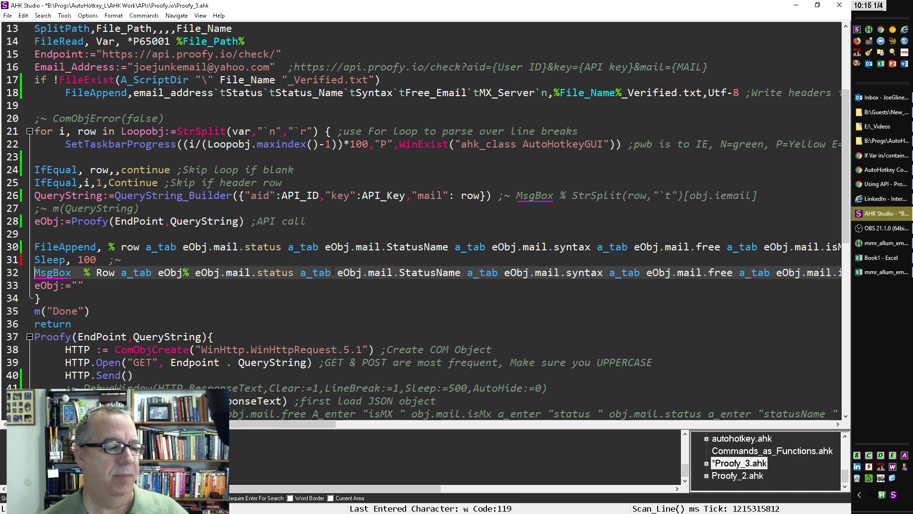
{"action": "key", "text": "Up"}
{"action": "key", "text": "End"}
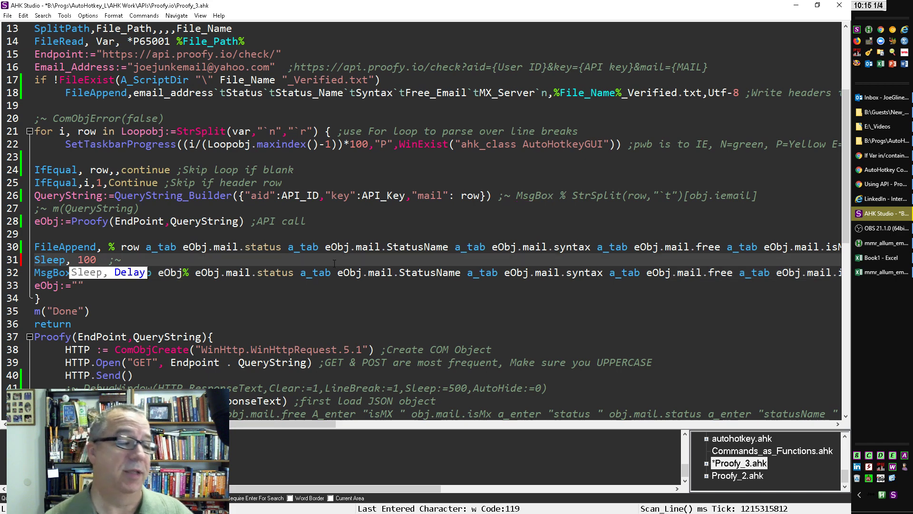
{"action": "key", "text": "Delete"}
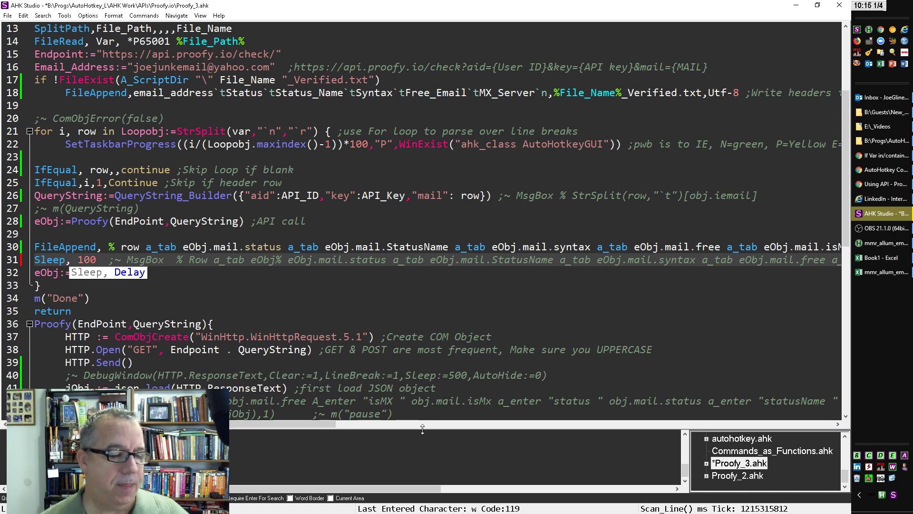
Drag the output panel splitter up so the returned mail fields are readable
{"action": "mouse_move", "coordinate": [421, 425]}
{"action": "left_mouse_down"}
{"action": "mouse_move", "coordinate": [435, 408]}
{"action": "mouse_move", "coordinate": [447, 347]}
{"action": "left_mouse_up"}
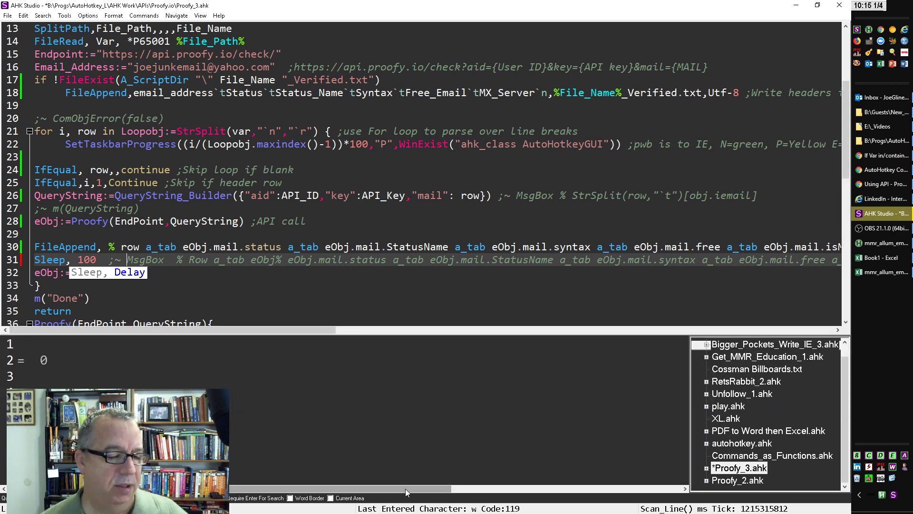
{"action": "scroll", "coordinate": [412, 464], "scroll_direction": "left", "scroll_amount": 3}
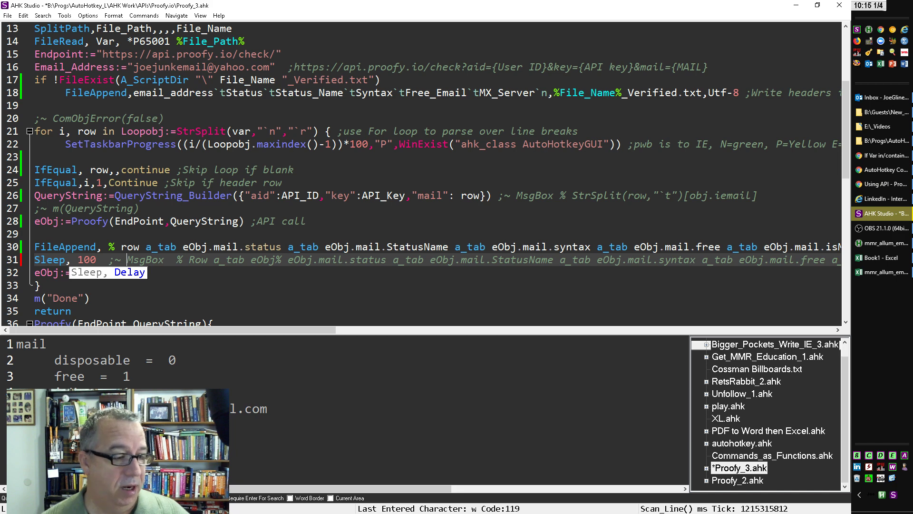
{"action": "left_click", "coordinate": [359, 407]}
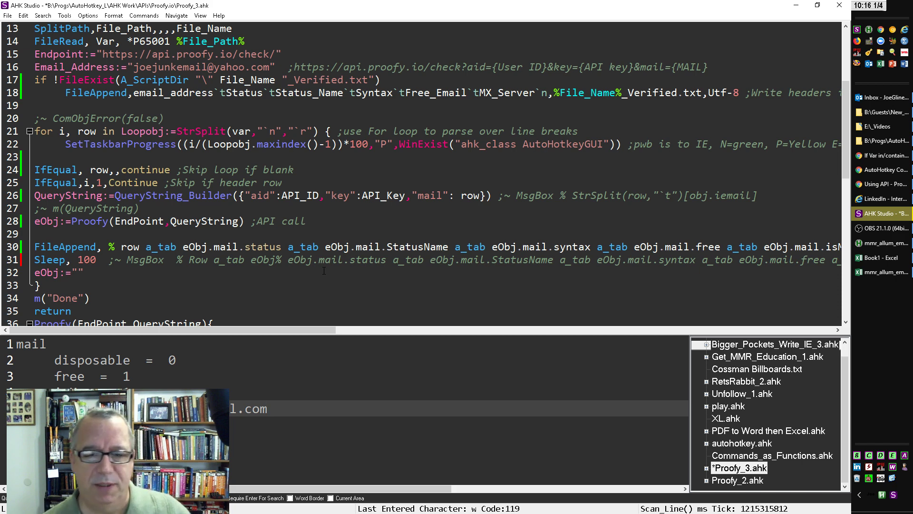
Switch to Chrome, start a new window and go to the LinkedIn feed
{"action": "left_click", "coordinate": [867, 169]}
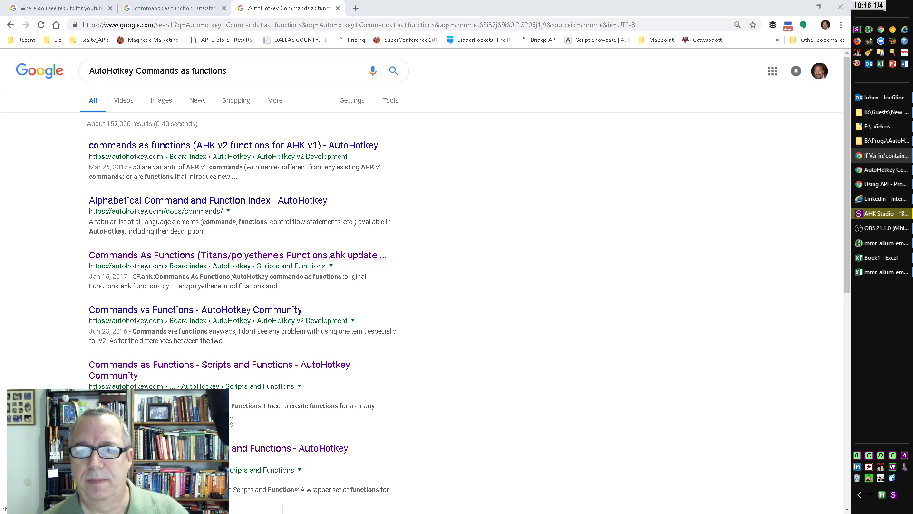
{"action": "key", "text": "super+1"}
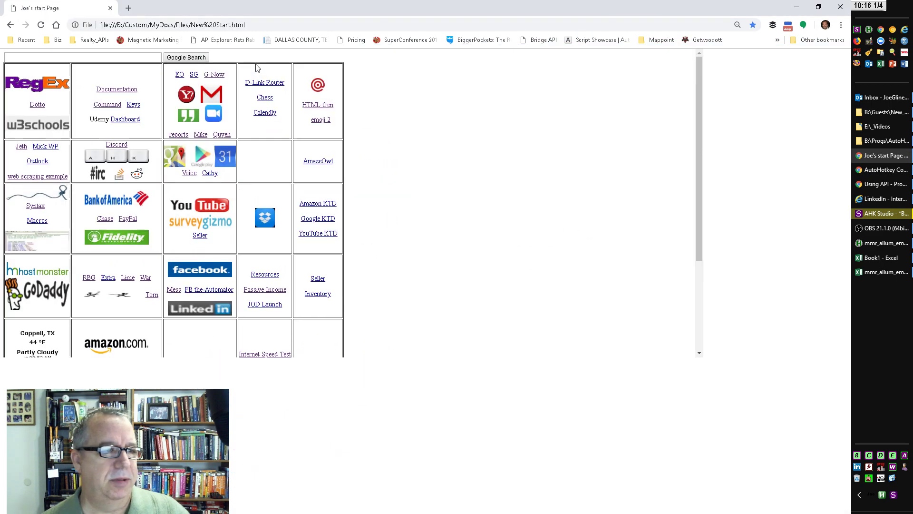
{"action": "left_click", "coordinate": [214, 311]}
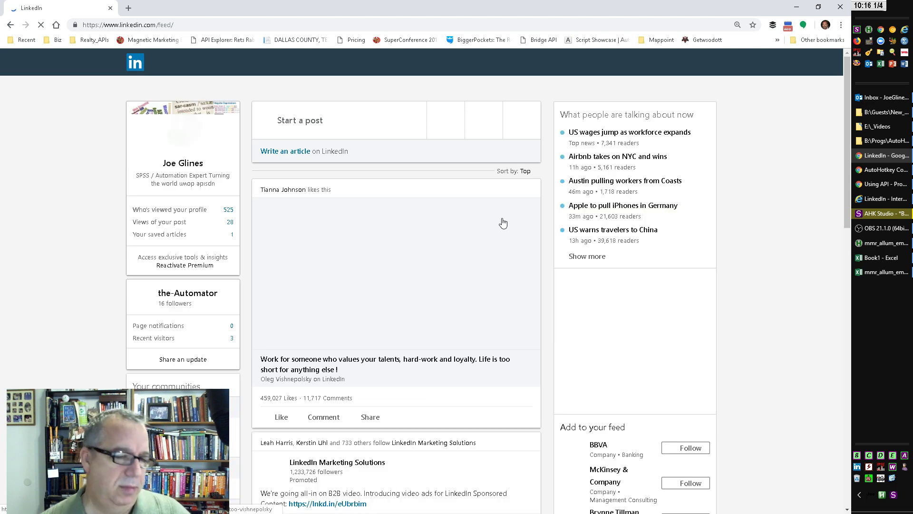
From a post's Improve my feed option, show the 15,003 Followers list
{"action": "left_click", "coordinate": [528, 190]}
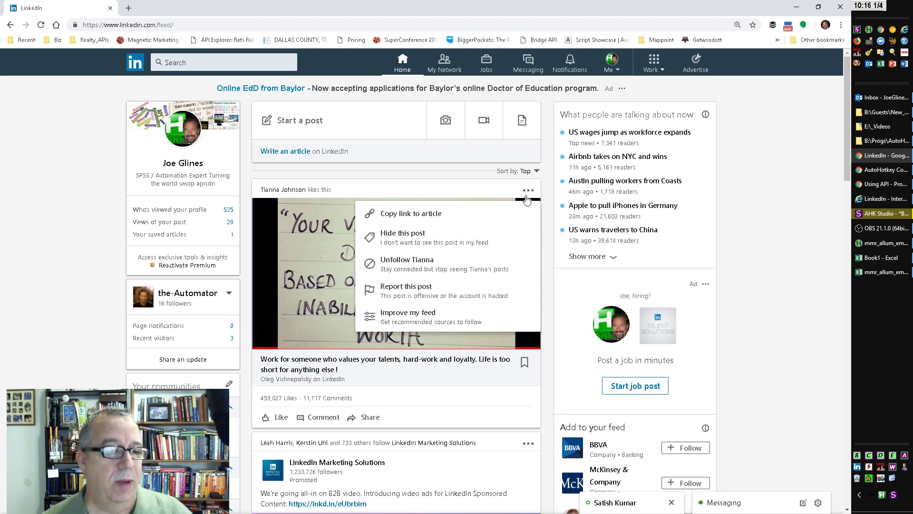
{"action": "left_click", "coordinate": [408, 317]}
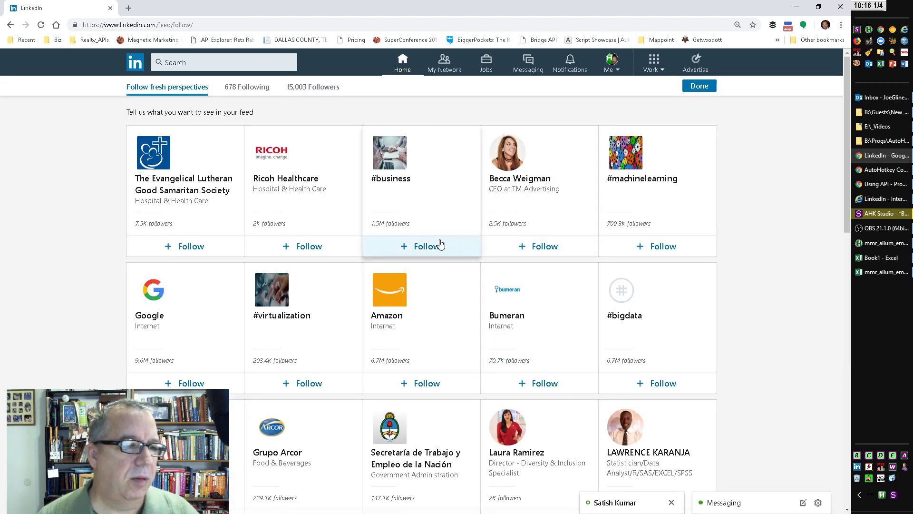
{"action": "left_click", "coordinate": [298, 88]}
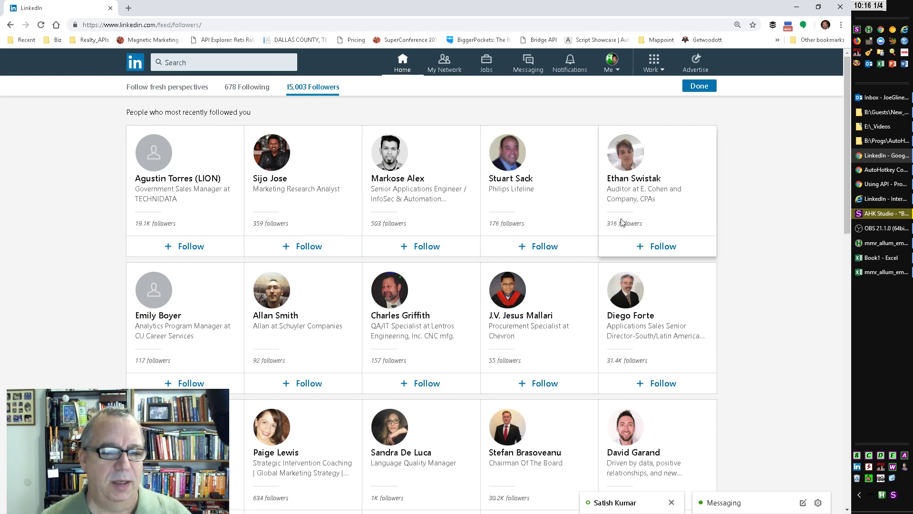
{"action": "scroll", "coordinate": [621, 221], "scroll_direction": "down", "scroll_amount": 1}
{"action": "scroll", "coordinate": [414, 178], "scroll_direction": "down", "scroll_amount": 2}
{"action": "scroll", "coordinate": [414, 178], "scroll_direction": "down", "scroll_amount": 2}
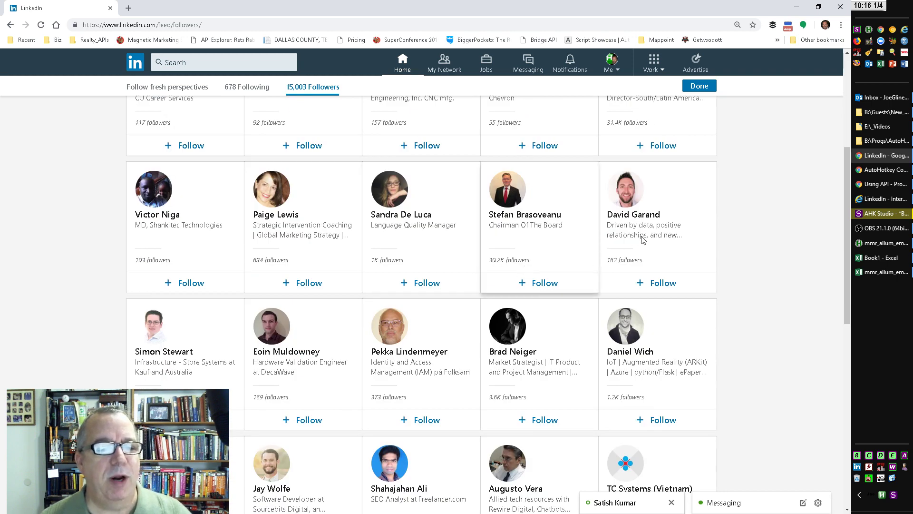
{"action": "scroll", "coordinate": [524, 269], "scroll_direction": "down", "scroll_amount": 3}
{"action": "scroll", "coordinate": [571, 268], "scroll_direction": "down", "scroll_amount": 5}
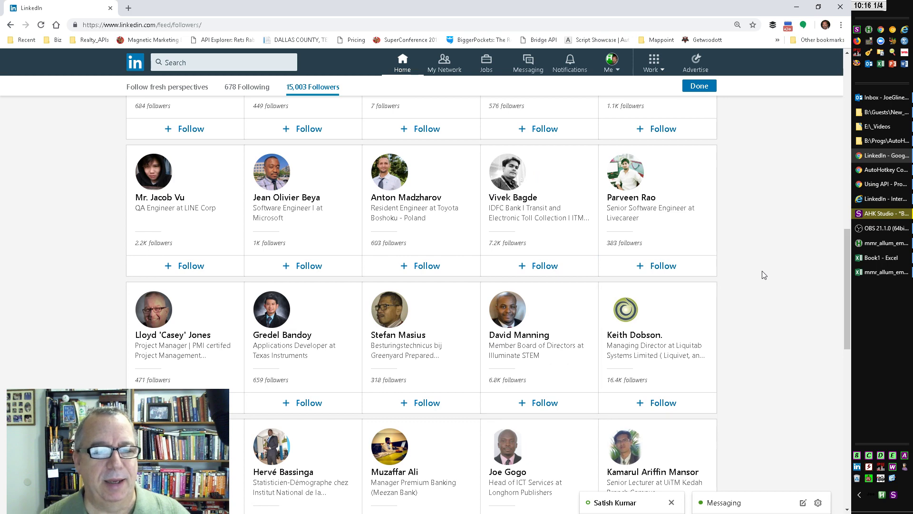
{"action": "scroll", "coordinate": [763, 275], "scroll_direction": "up", "scroll_amount": 5}
{"action": "scroll", "coordinate": [762, 274], "scroll_direction": "up", "scroll_amount": 5}
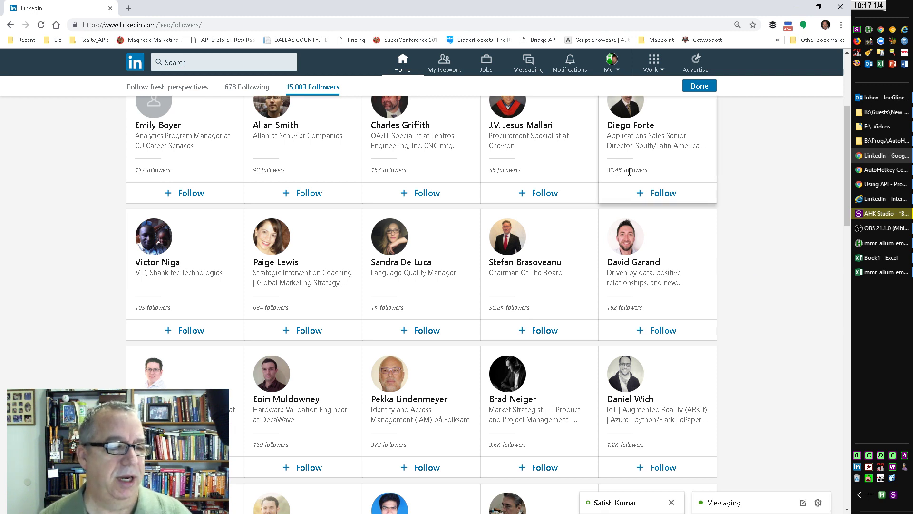
Return to the Follow fresh perspectives suggestions of accounts and hashtags
{"action": "left_click", "coordinate": [180, 89]}
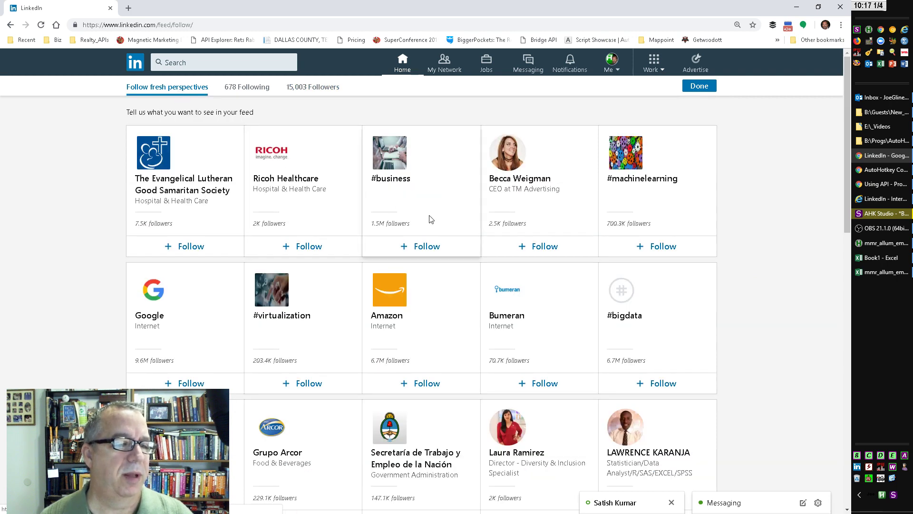
{"action": "scroll", "coordinate": [528, 229], "scroll_direction": "down", "scroll_amount": 2}
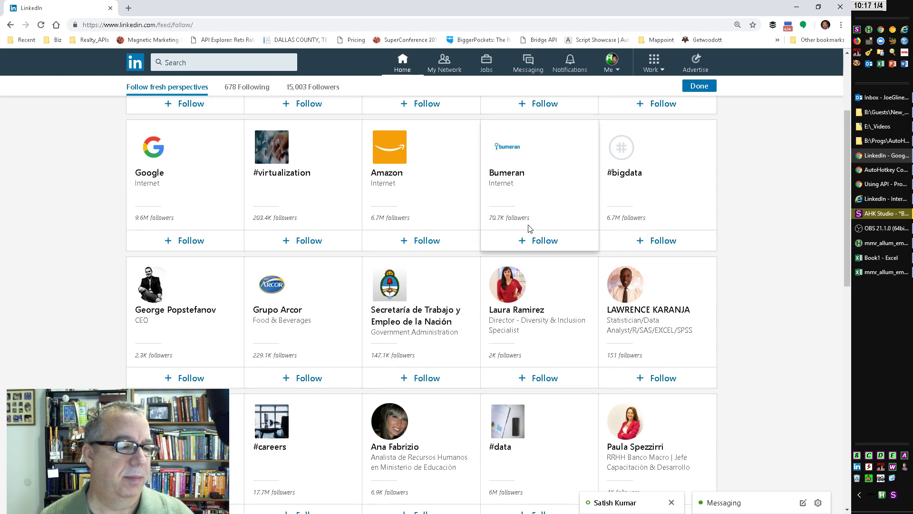
{"action": "scroll", "coordinate": [529, 228], "scroll_direction": "down", "scroll_amount": 2}
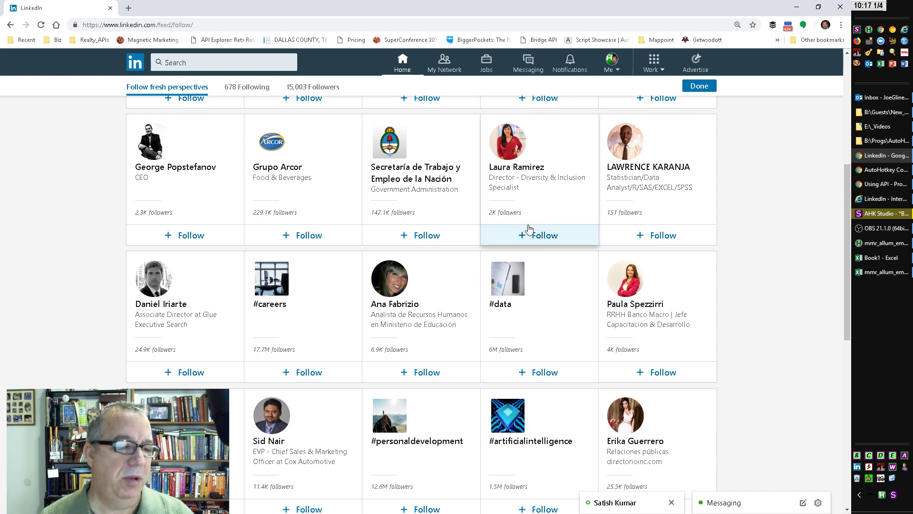
{"action": "scroll", "coordinate": [528, 228], "scroll_direction": "down", "scroll_amount": 1}
{"action": "scroll", "coordinate": [528, 229], "scroll_direction": "down", "scroll_amount": 1}
{"action": "scroll", "coordinate": [528, 228], "scroll_direction": "down", "scroll_amount": 1}
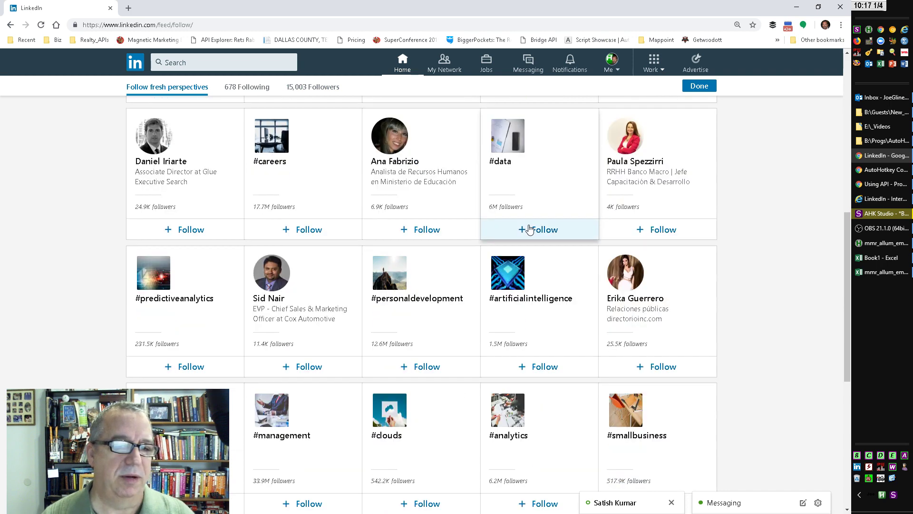
{"action": "scroll", "coordinate": [529, 228], "scroll_direction": "down", "scroll_amount": 2}
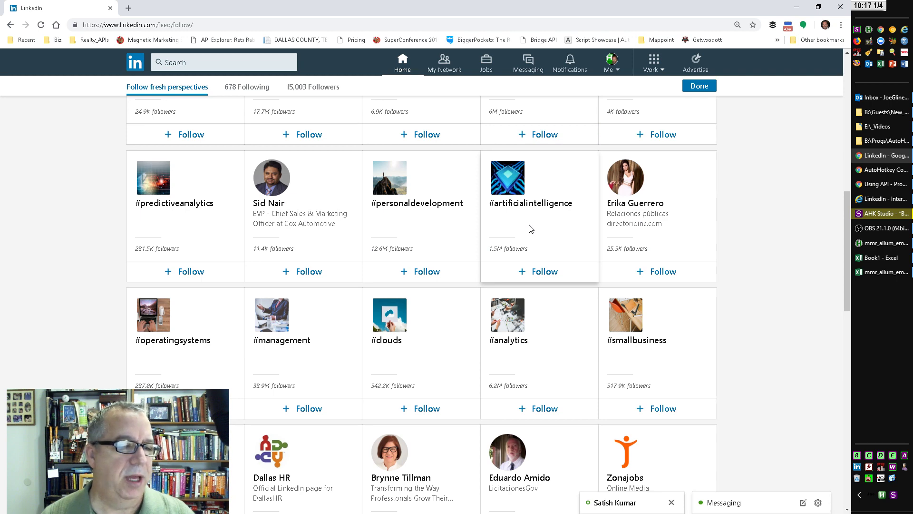
{"action": "scroll", "coordinate": [529, 228], "scroll_direction": "down", "scroll_amount": 1}
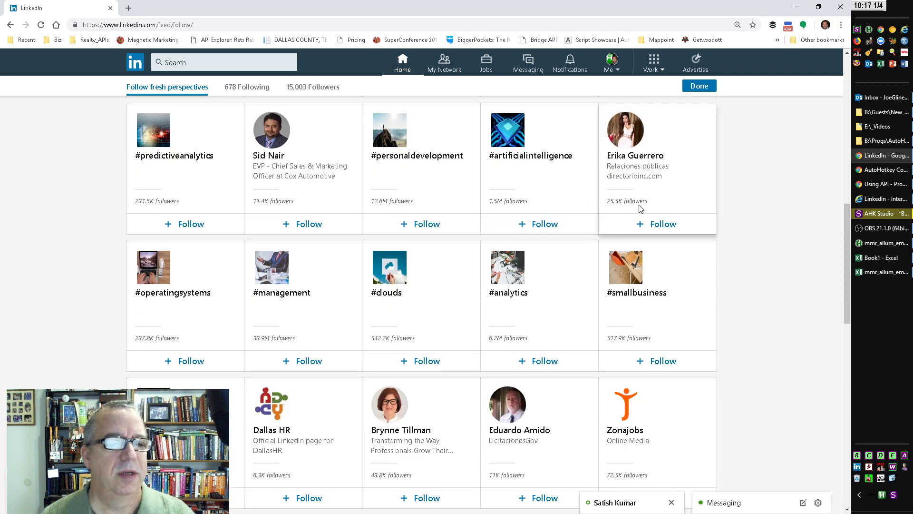
{"action": "scroll", "coordinate": [637, 211], "scroll_direction": "down", "scroll_amount": 1}
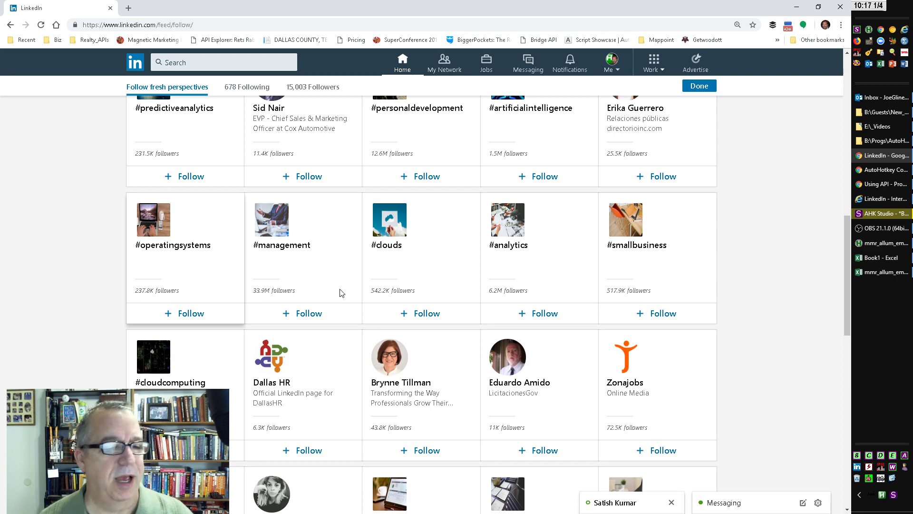
{"action": "scroll", "coordinate": [408, 298], "scroll_direction": "down", "scroll_amount": 2}
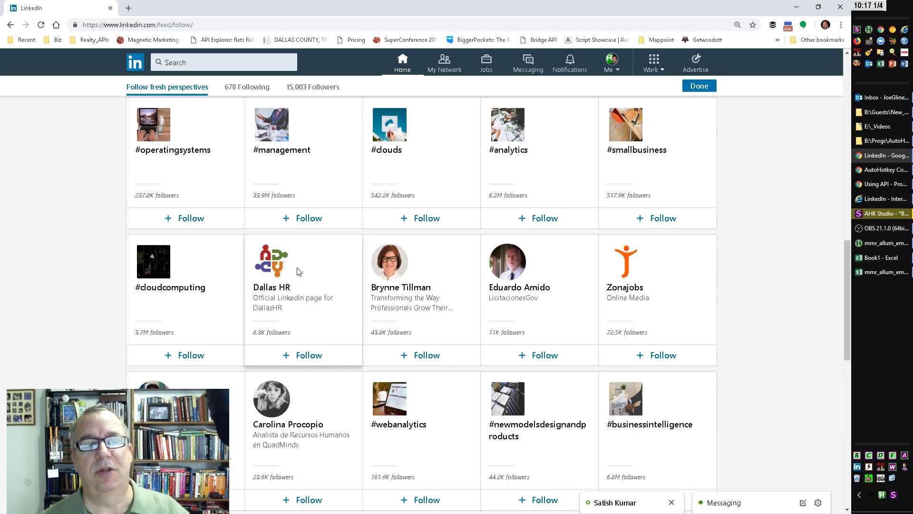
{"action": "scroll", "coordinate": [299, 270], "scroll_direction": "up", "scroll_amount": 3}
{"action": "scroll", "coordinate": [299, 270], "scroll_direction": "up", "scroll_amount": 2}
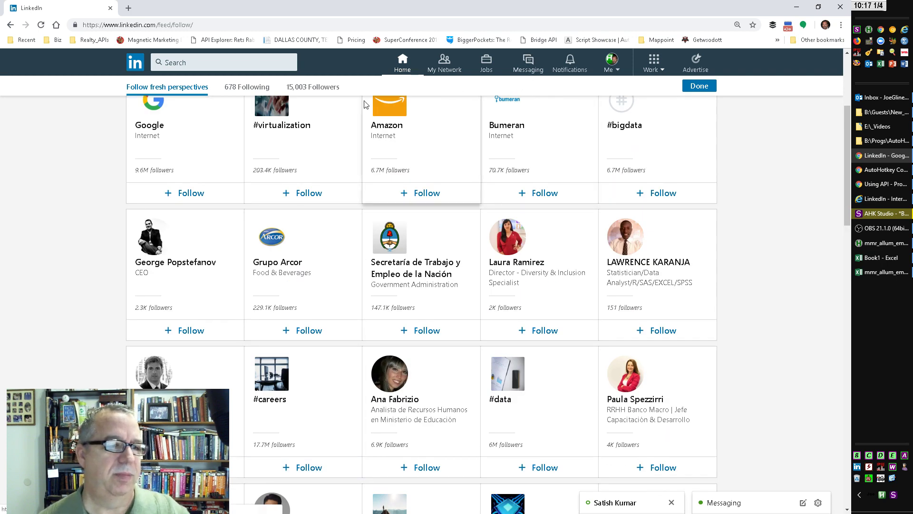
Switch back to the Followers list showing the 15,003 recent followers
{"action": "left_click", "coordinate": [314, 86]}
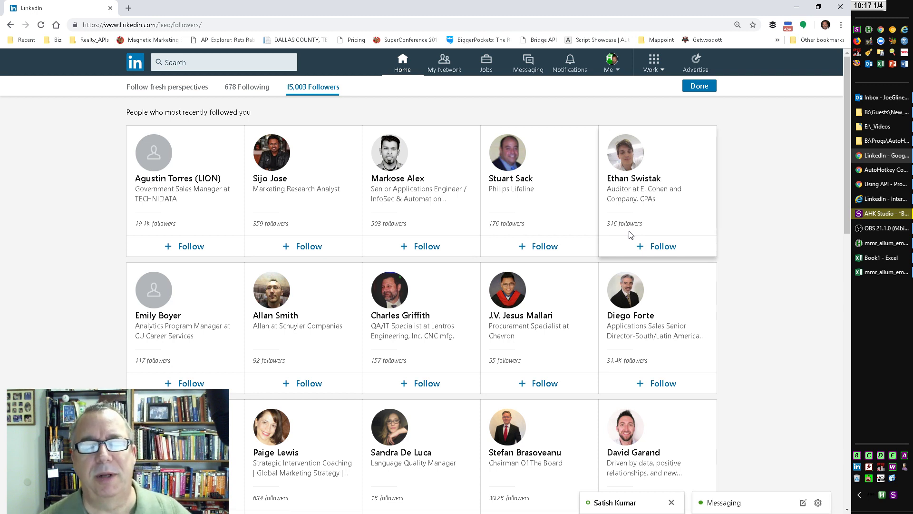
Minimize the LinkedIn Chrome window so the AutoHotkey Commands search results show
{"action": "left_click", "coordinate": [795, 7]}
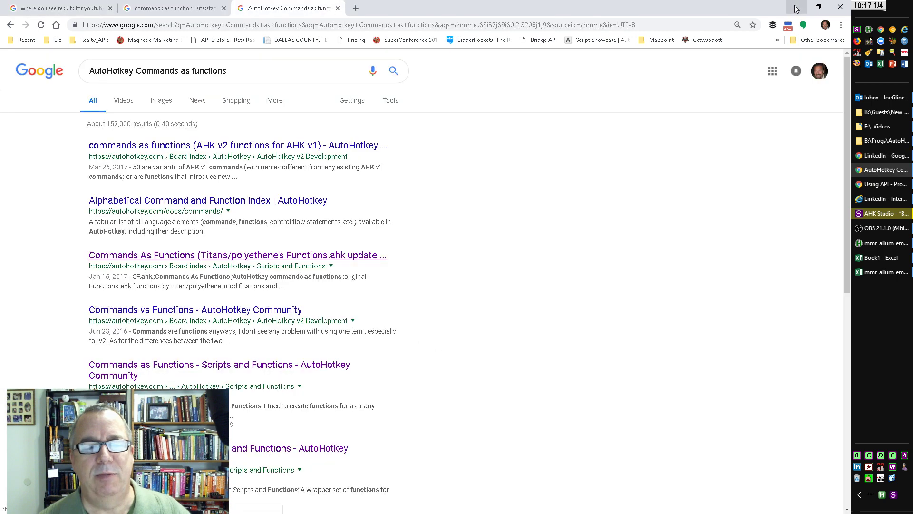